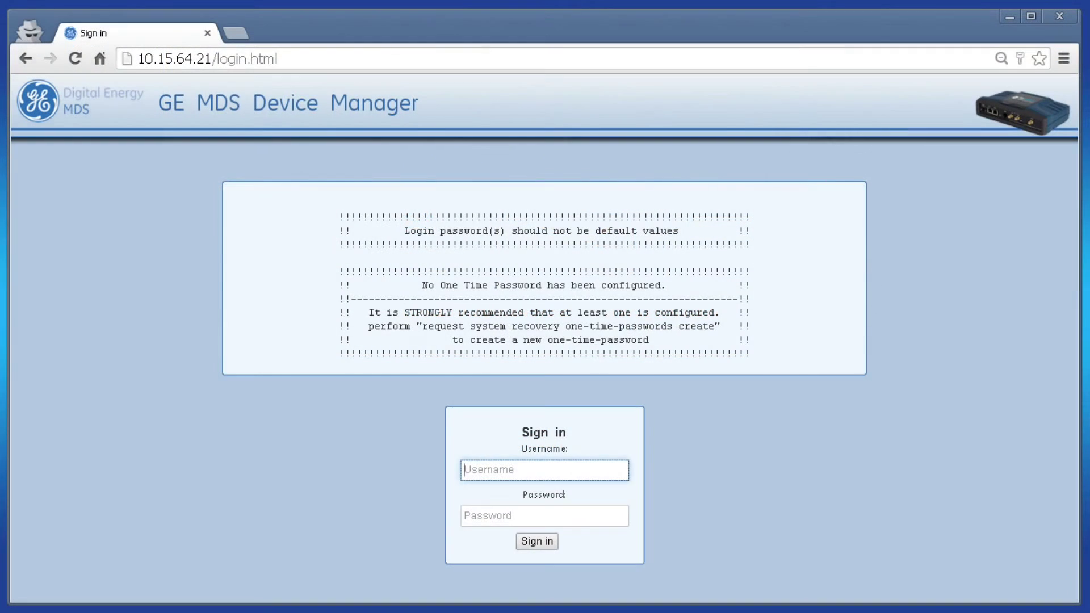
Step: Sign in to the device manager as admin
key(Tab)
text(admin)
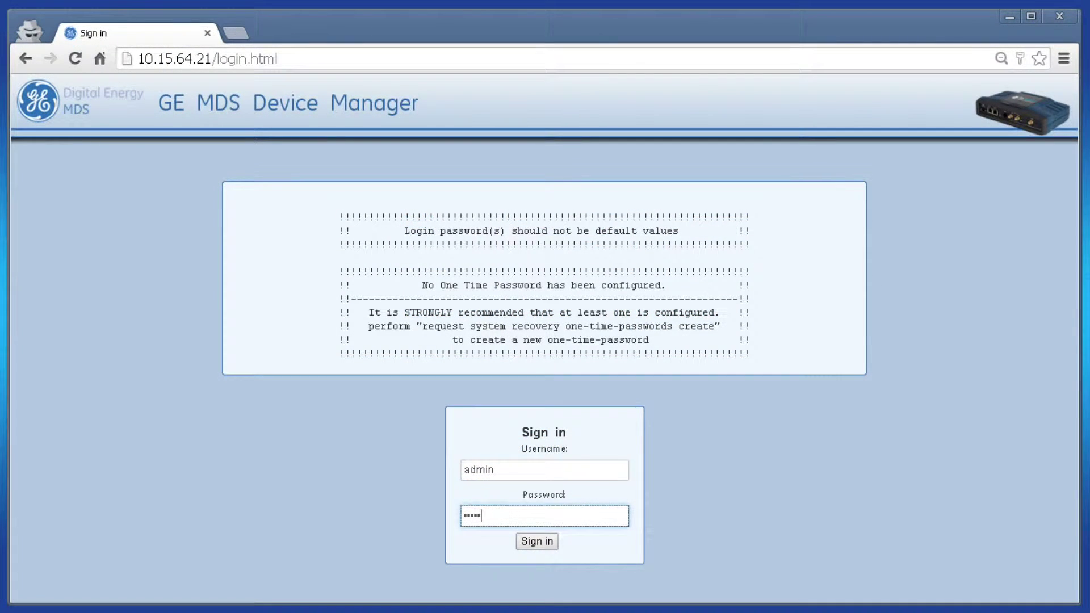
key(Return)
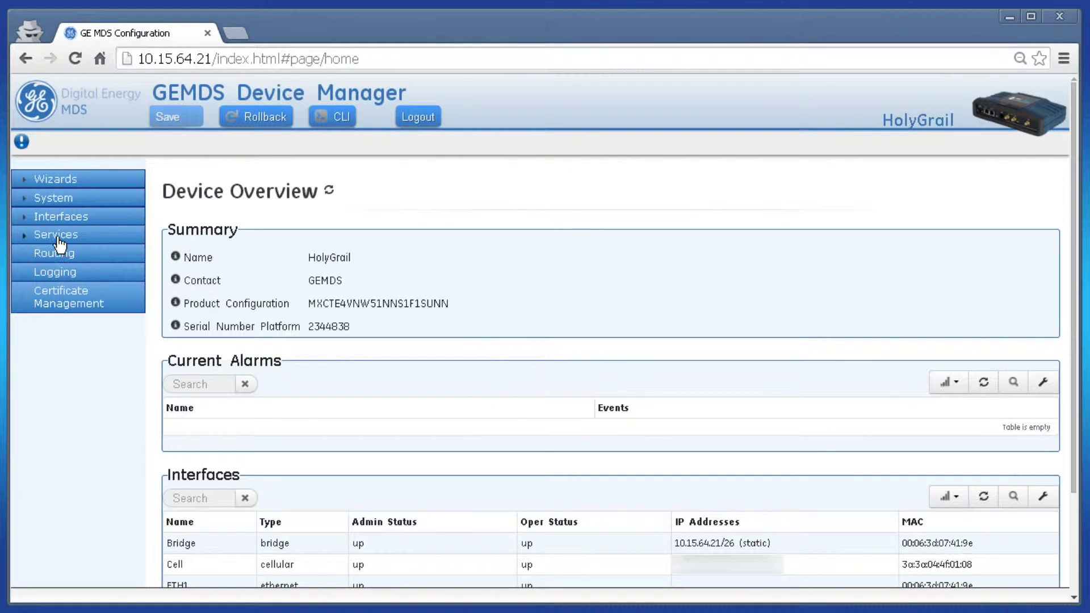
Step: Go to Firewall Basic Config, expand Destination NAT port forwarding, and start a new rule set
click(58, 238)
click(59, 288)
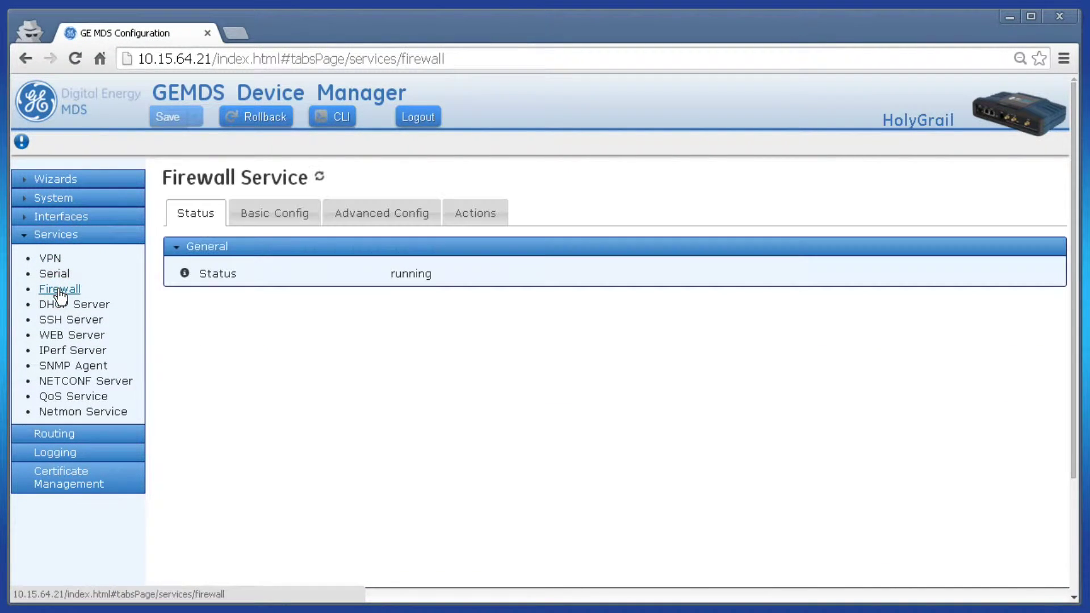
click(268, 222)
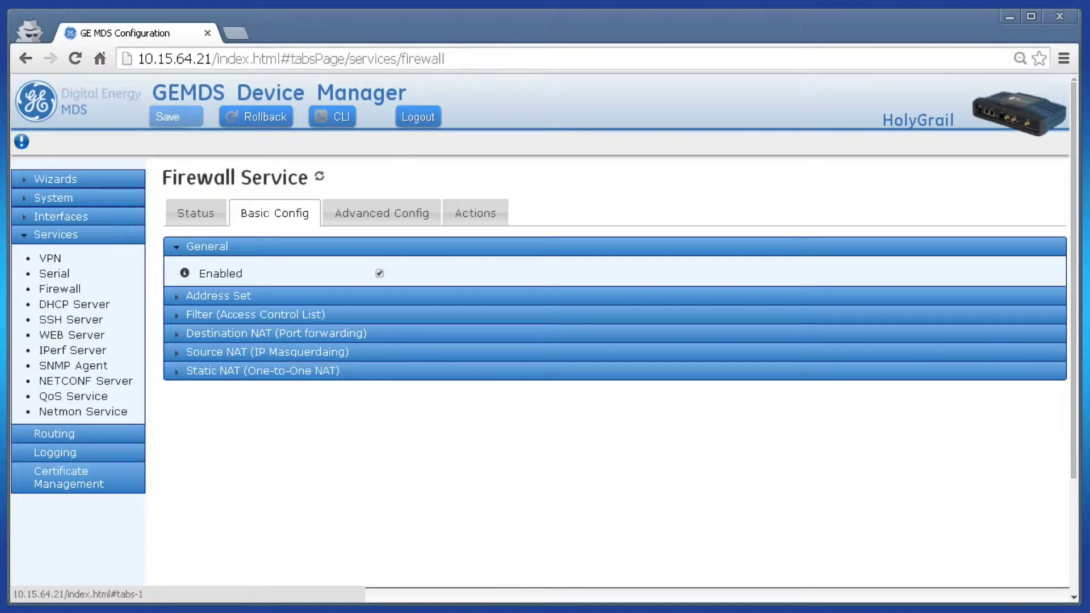
click(261, 336)
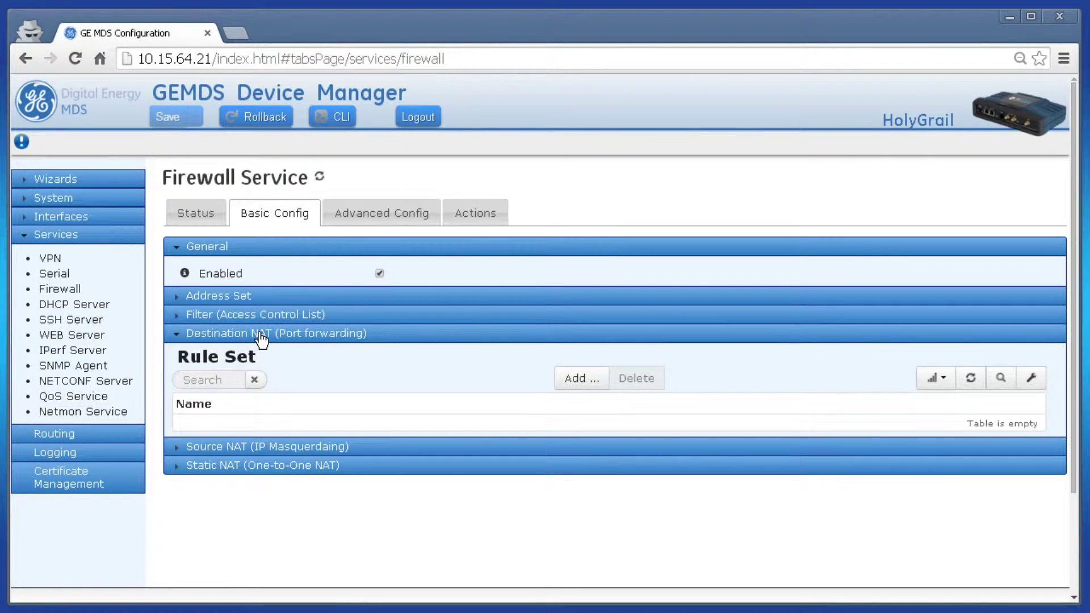
click(579, 379)
Step: Create the destination NAT rule set named Port-fwd-demo
click(505, 488)
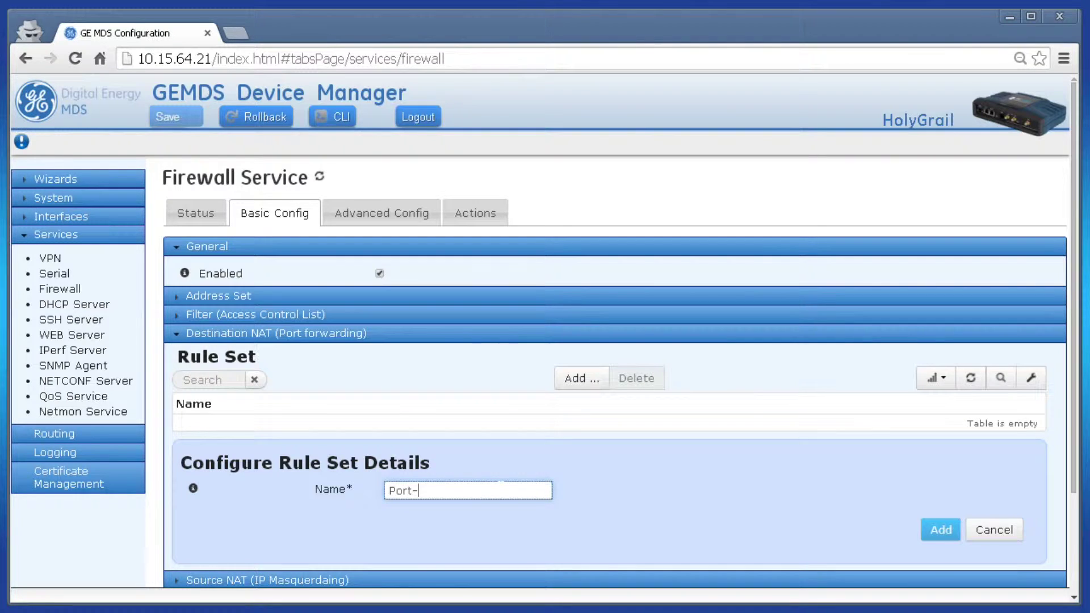
text(Port-fwd-demo)
click(947, 529)
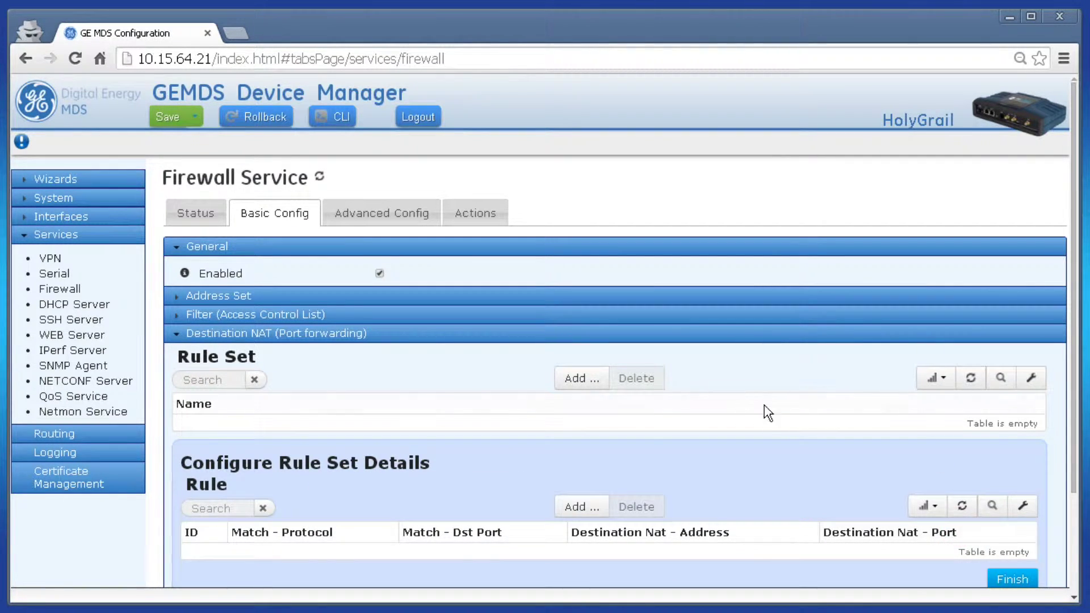
scroll(769, 410, down, 2)
Step: Add rule ID 1 to the rule set with protocol TCP
click(585, 383)
click(517, 493)
text(1)
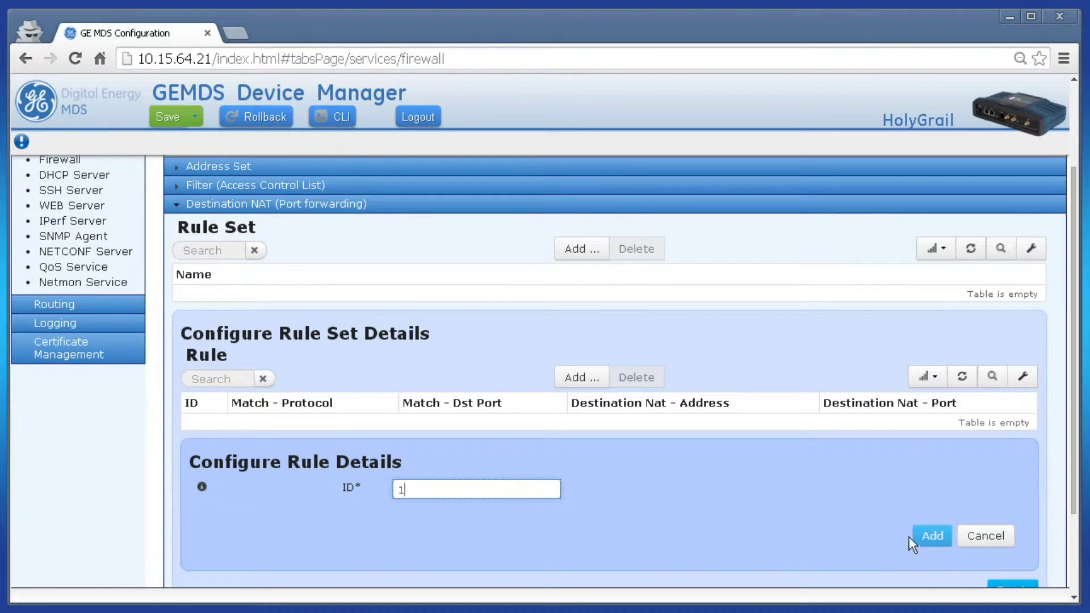
click(930, 539)
scroll(720, 468, down, 3)
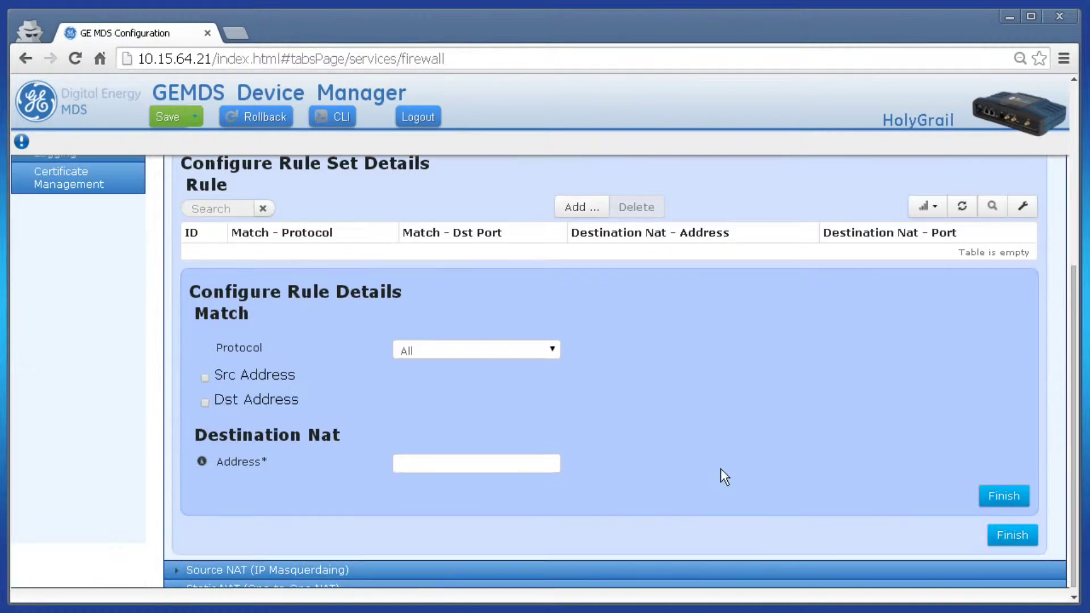
click(461, 357)
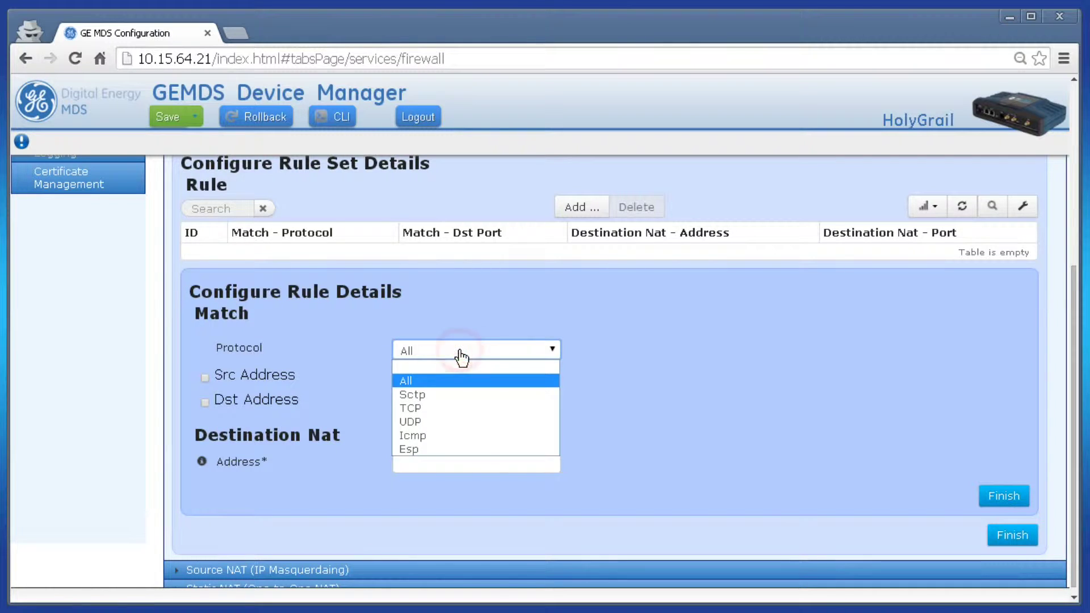
click(448, 406)
Step: Make rule 1 match destination port 822 and single address 166.130.200.143/32
scroll(448, 405, down, 1)
click(415, 390)
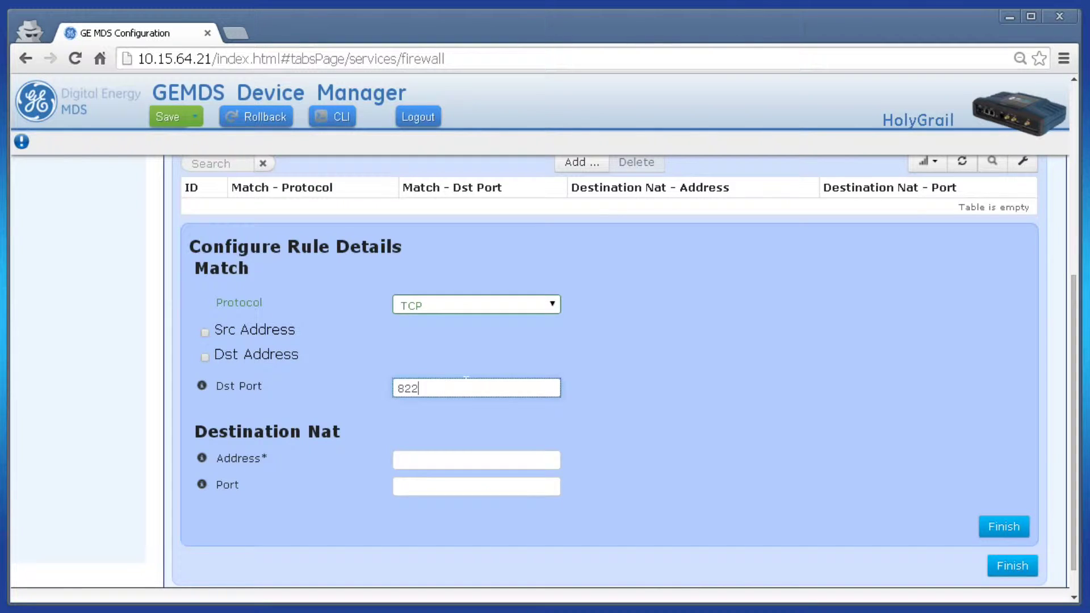
click(182, 363)
scroll(199, 369, up, 1)
click(209, 389)
click(232, 450)
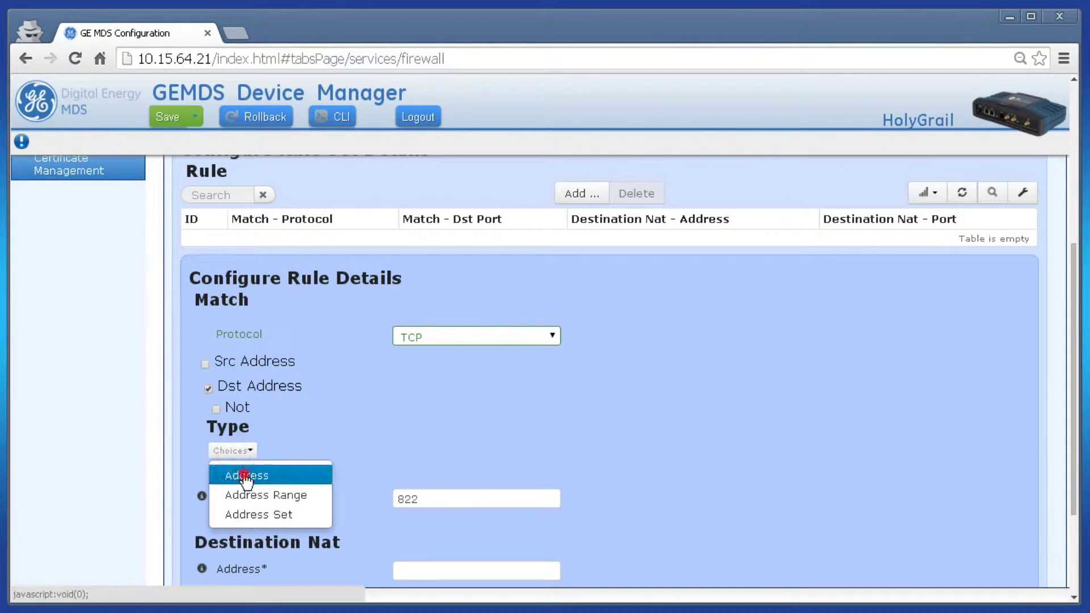
click(243, 475)
click(409, 470)
text(166.130.200.1)
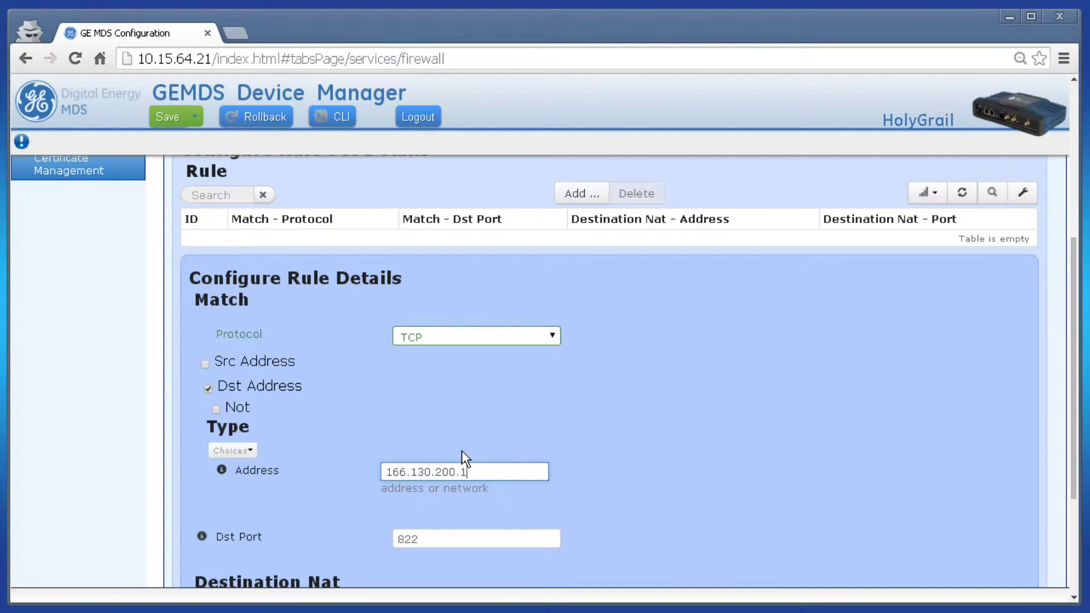
text(43/32)
click(650, 459)
Step: Translate rule 1 to 192.168.1.22 port 502 and add it to the table
scroll(649, 459, down, 3)
scroll(649, 458, down, 3)
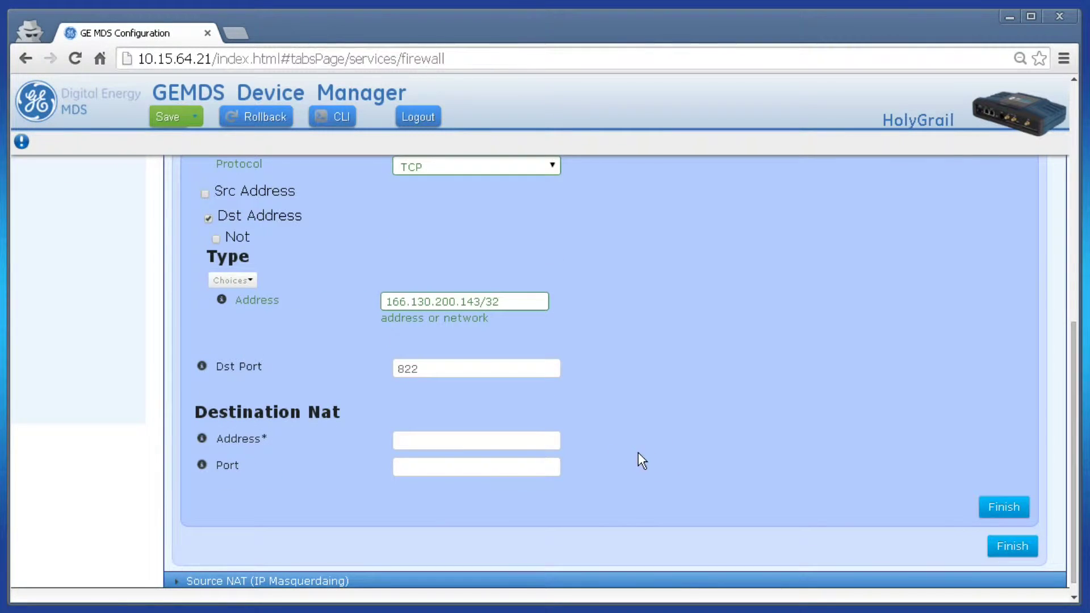
click(520, 447)
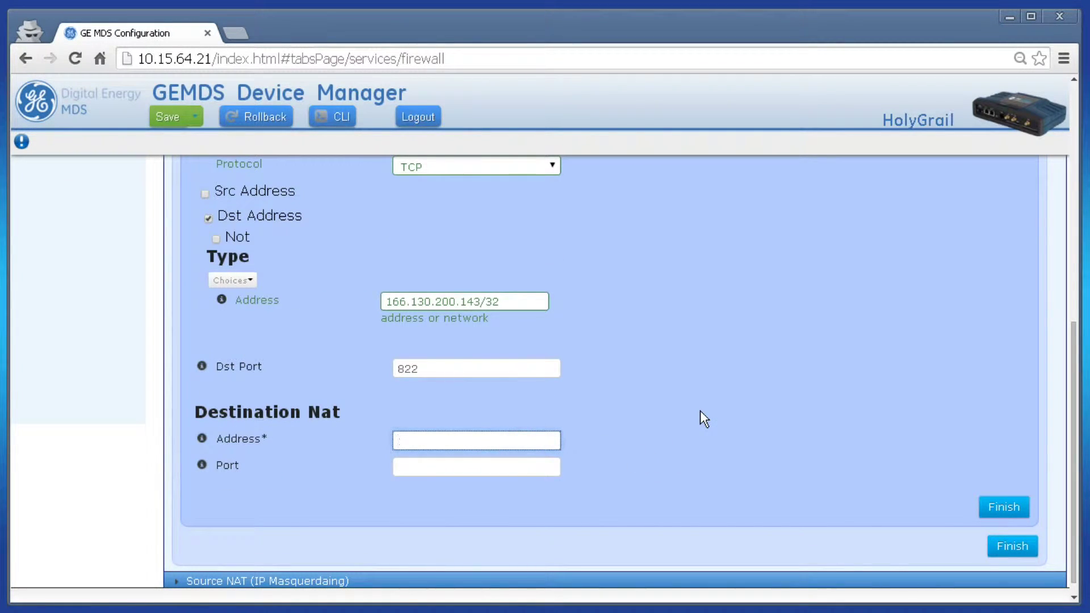
text(192.168.1.22)
key(Tab)
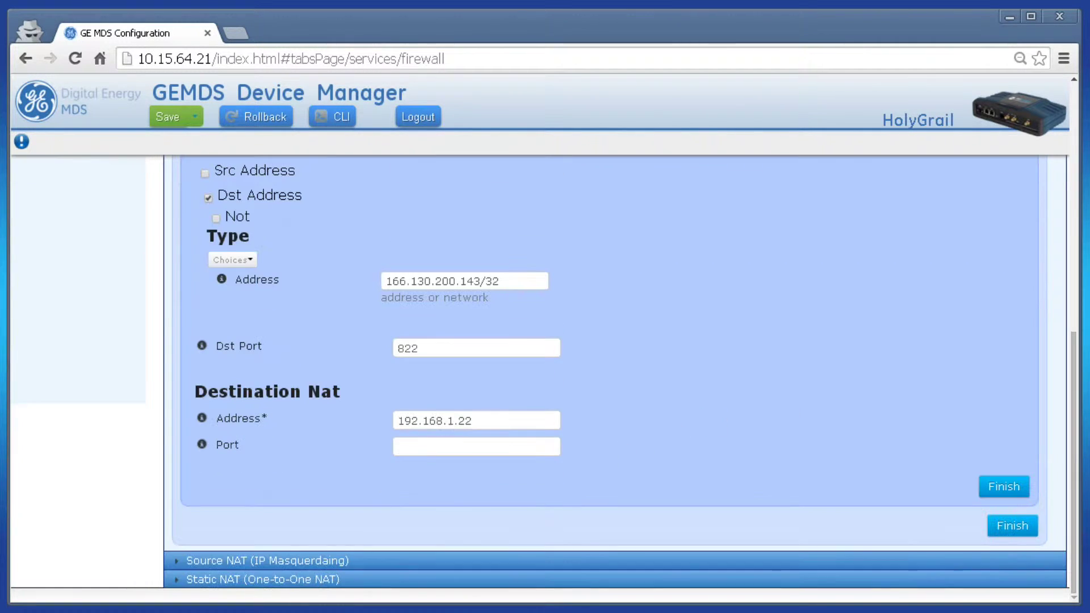
click(499, 452)
text(502)
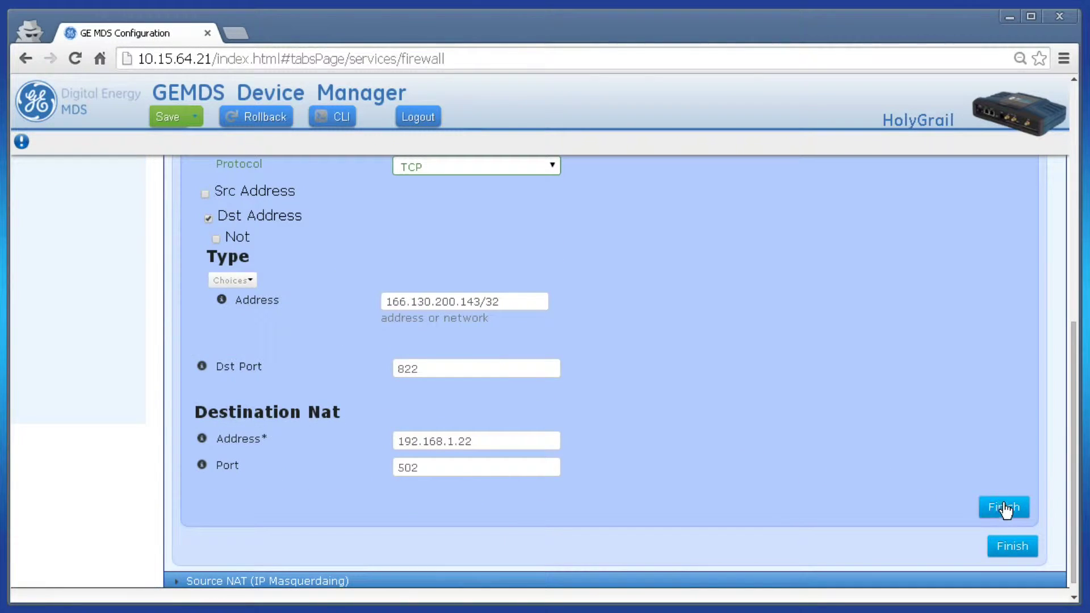
click(1001, 507)
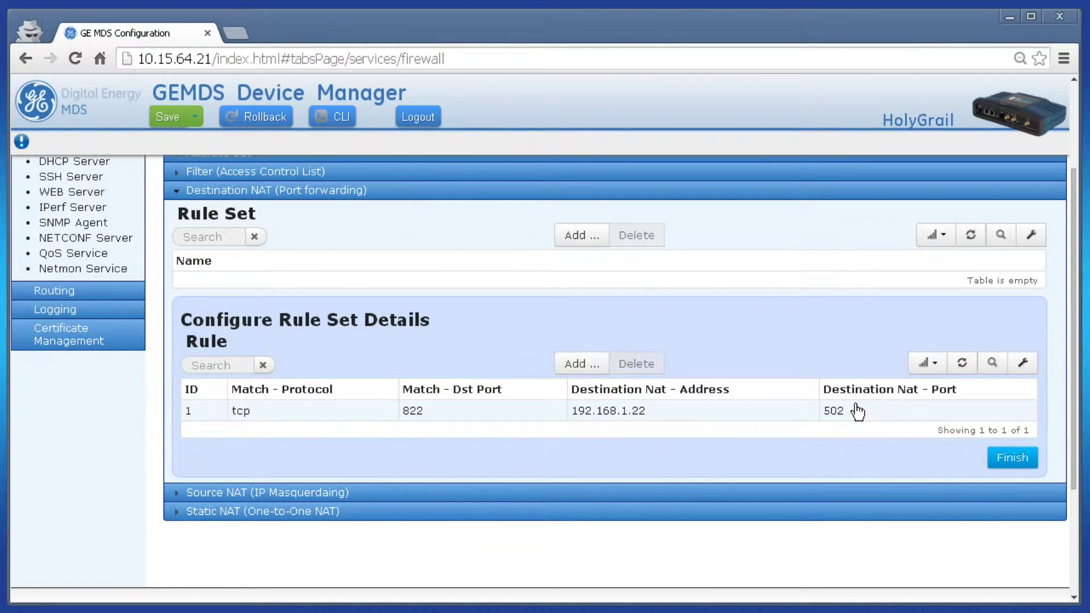
Step: Open the NAT settings in the Cell interface's Basic Config
scroll(500, 411, up, 3)
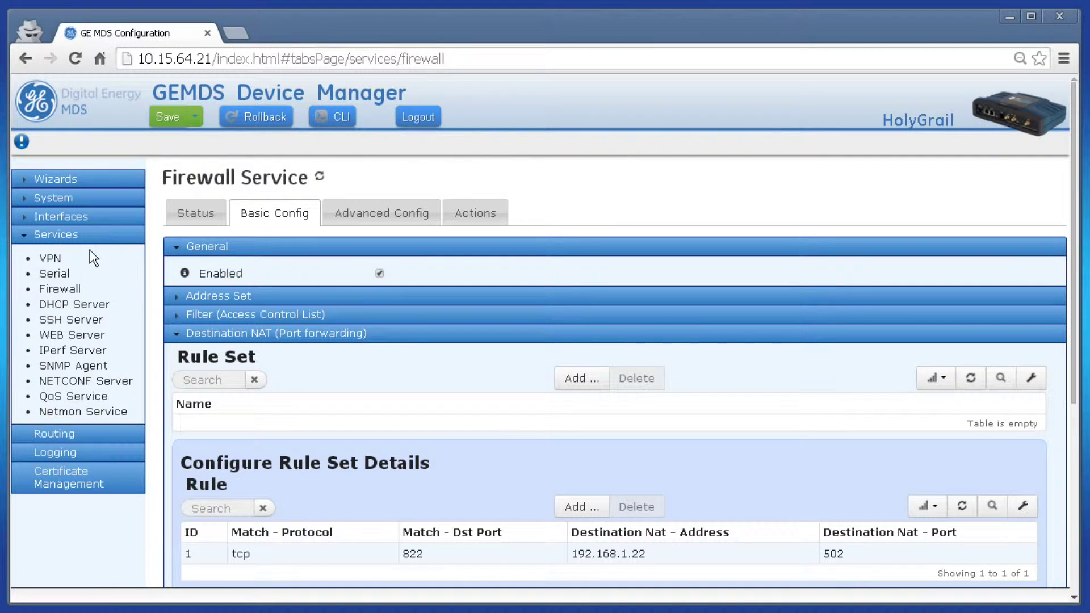
click(81, 219)
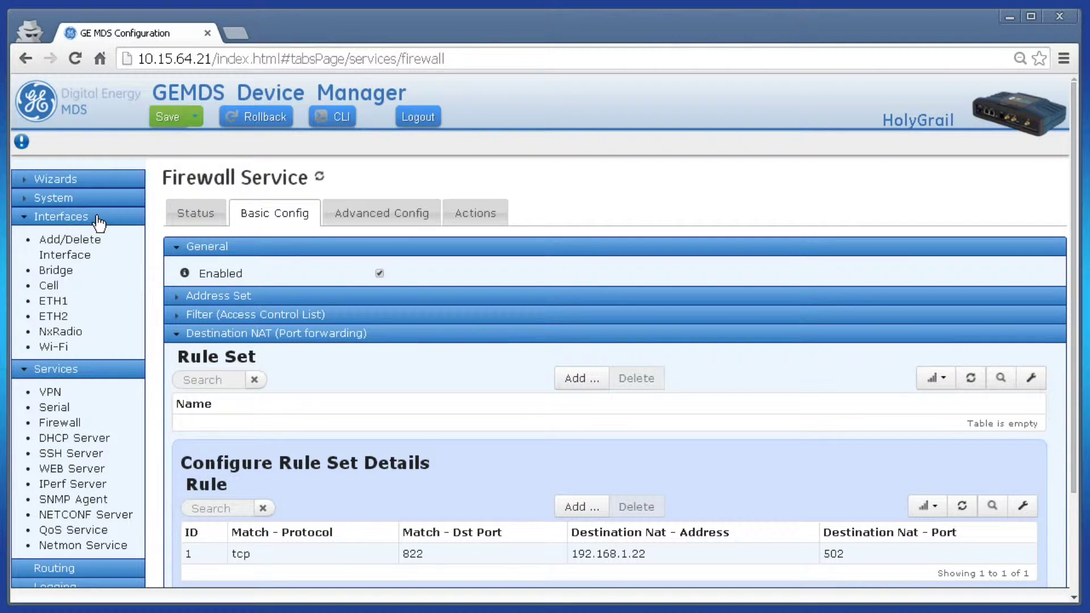
click(51, 289)
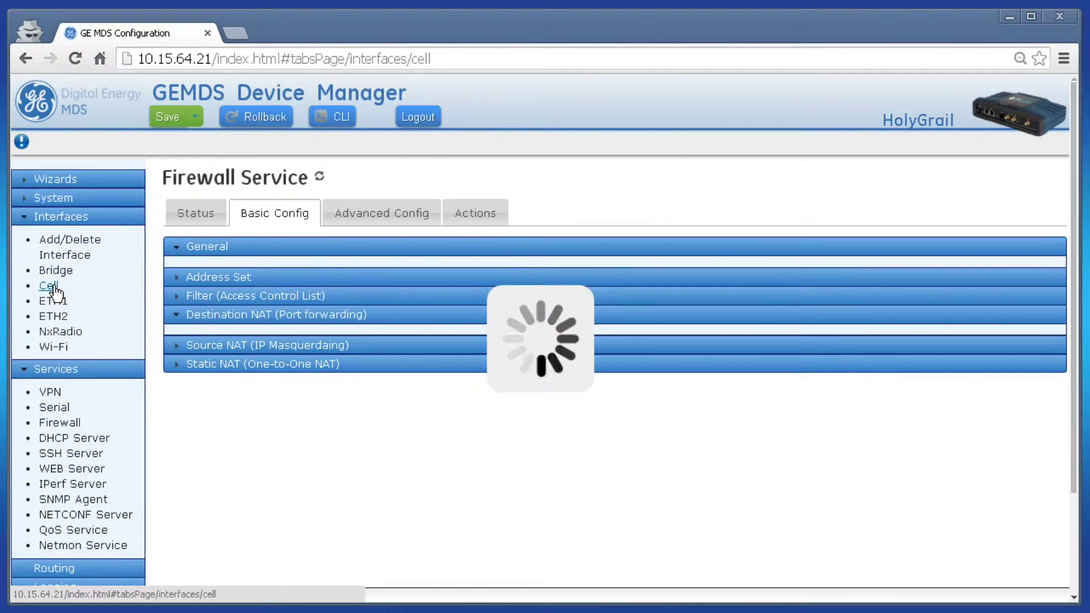
click(278, 213)
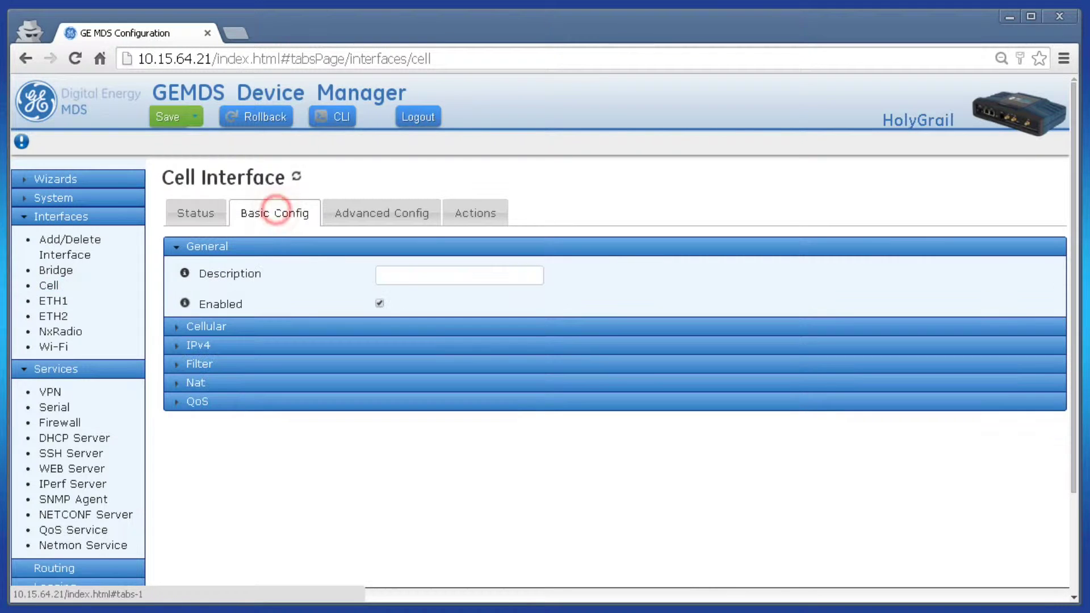
click(213, 383)
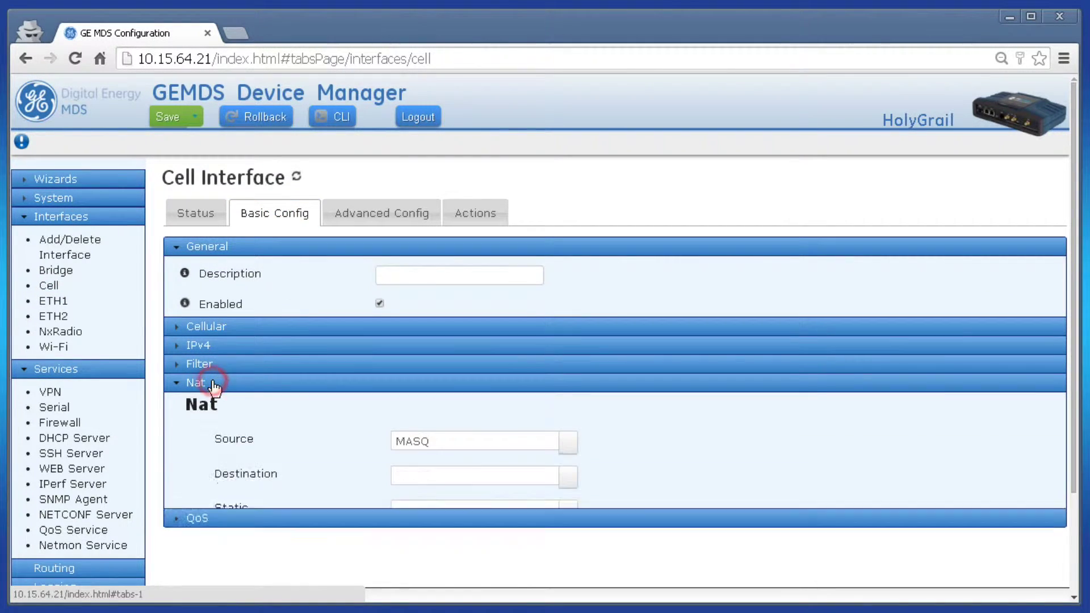
Step: Set Port-fwd-demo as the Cell destination NAT rule set and save the configuration
click(568, 481)
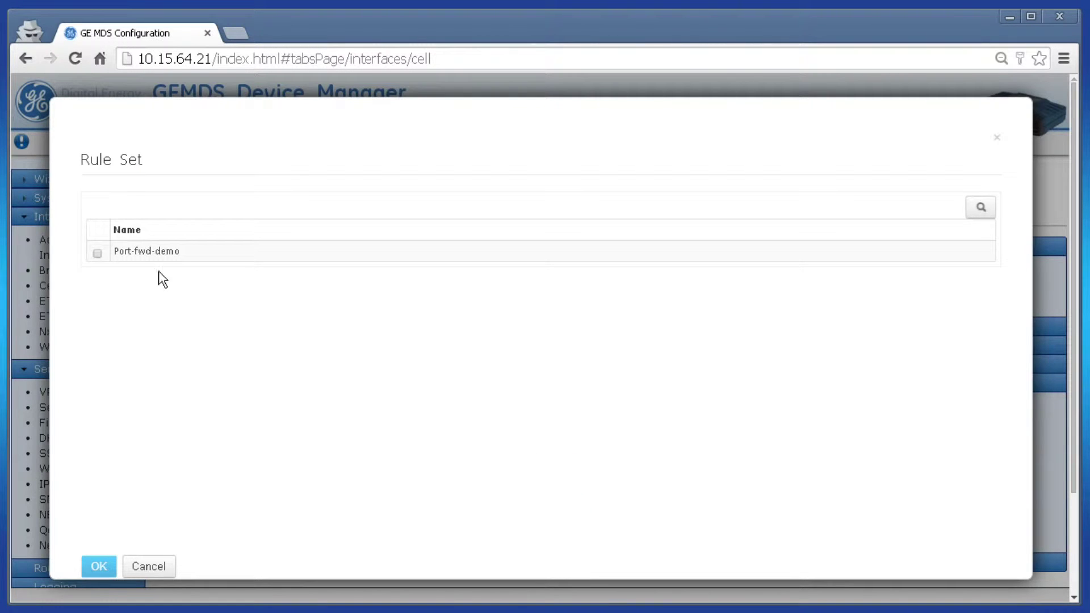
click(97, 253)
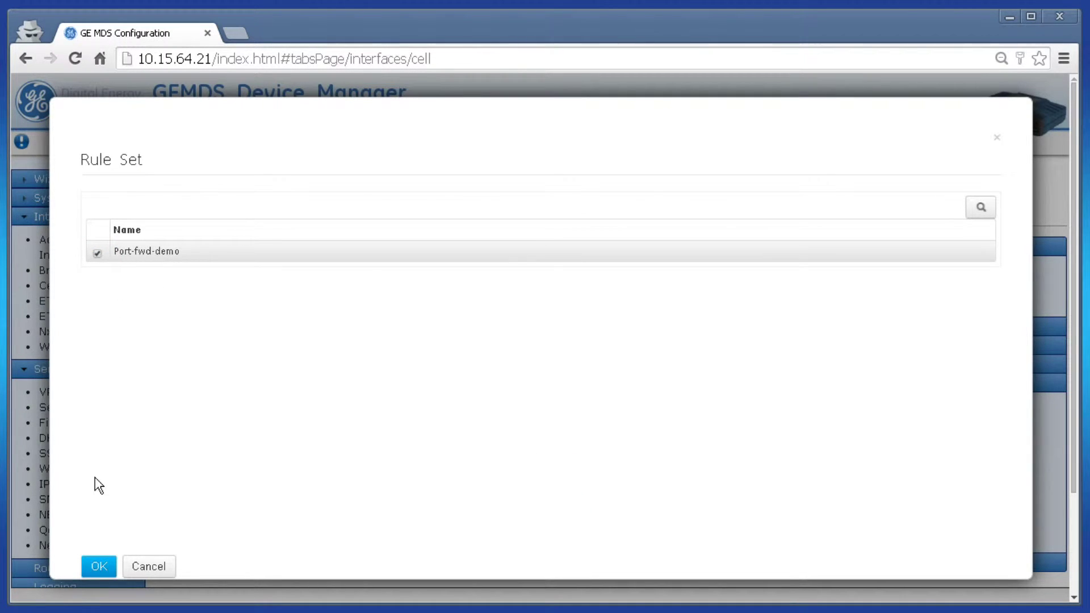
click(101, 570)
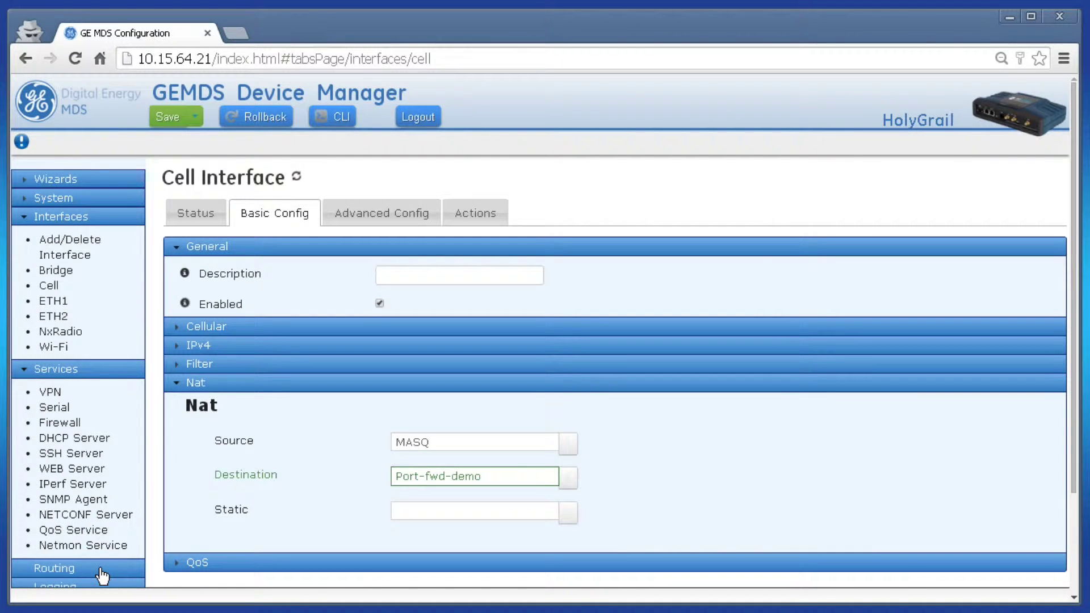
click(176, 122)
click(731, 226)
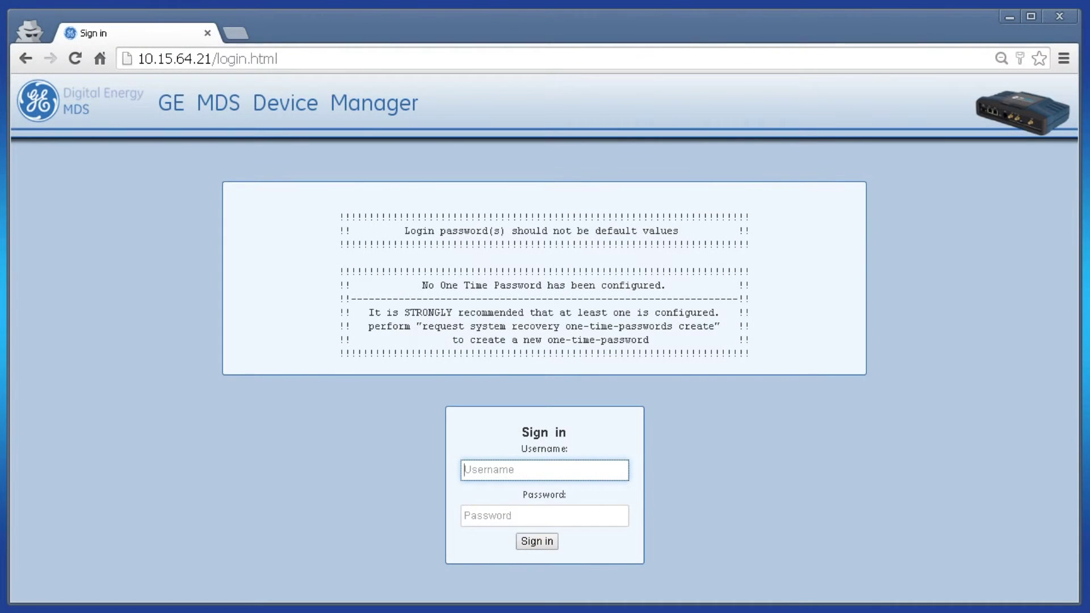
Step: Sign back in as admin and launch the Port Forwarding (Destination NAT) wizard
text(admin)
key(Tab)
text(admin)
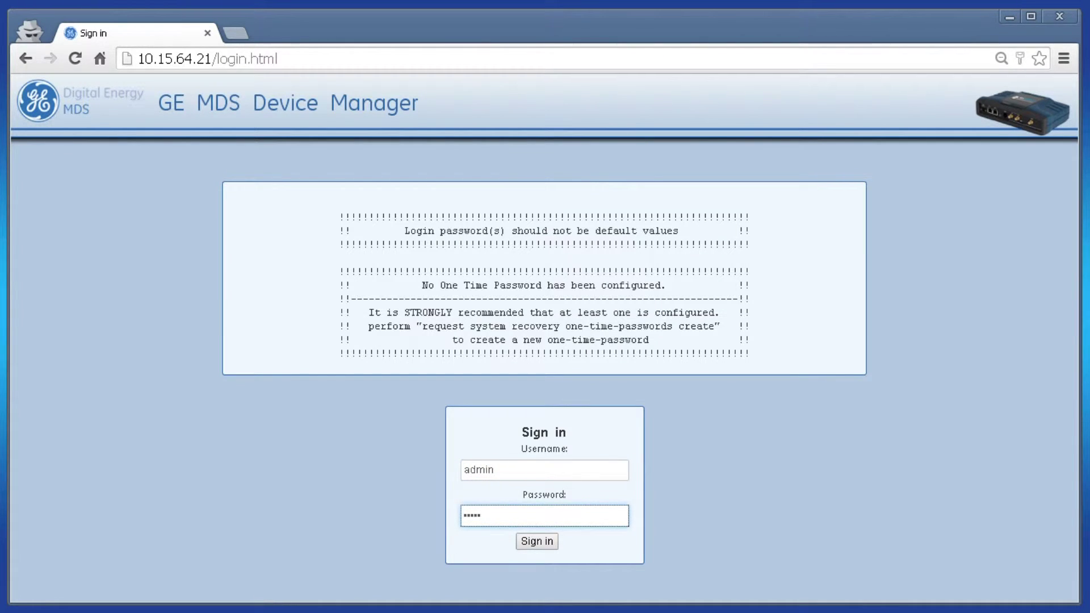
key(Return)
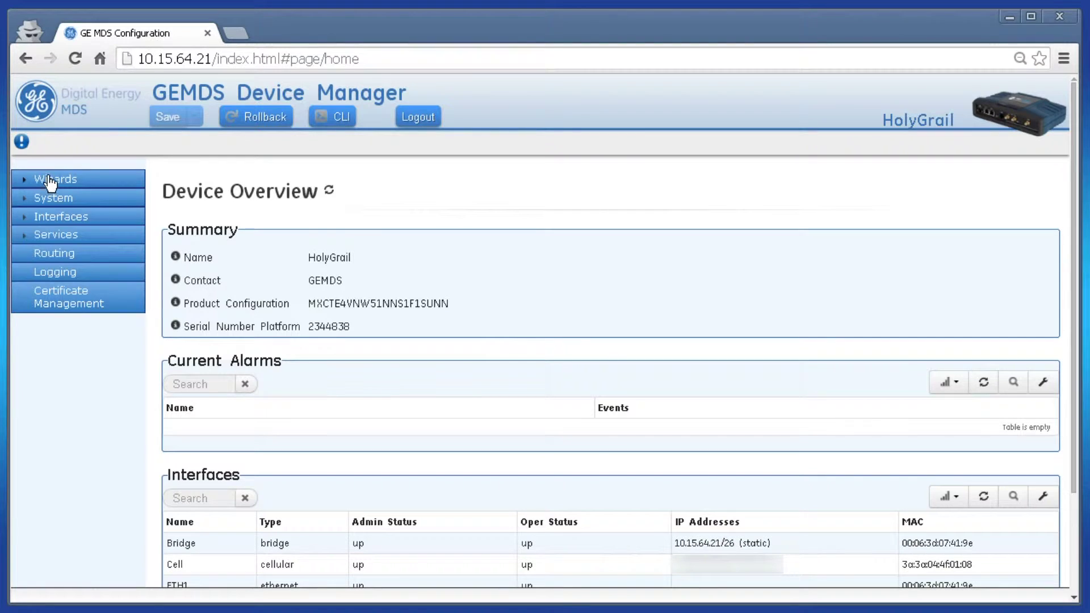
click(52, 178)
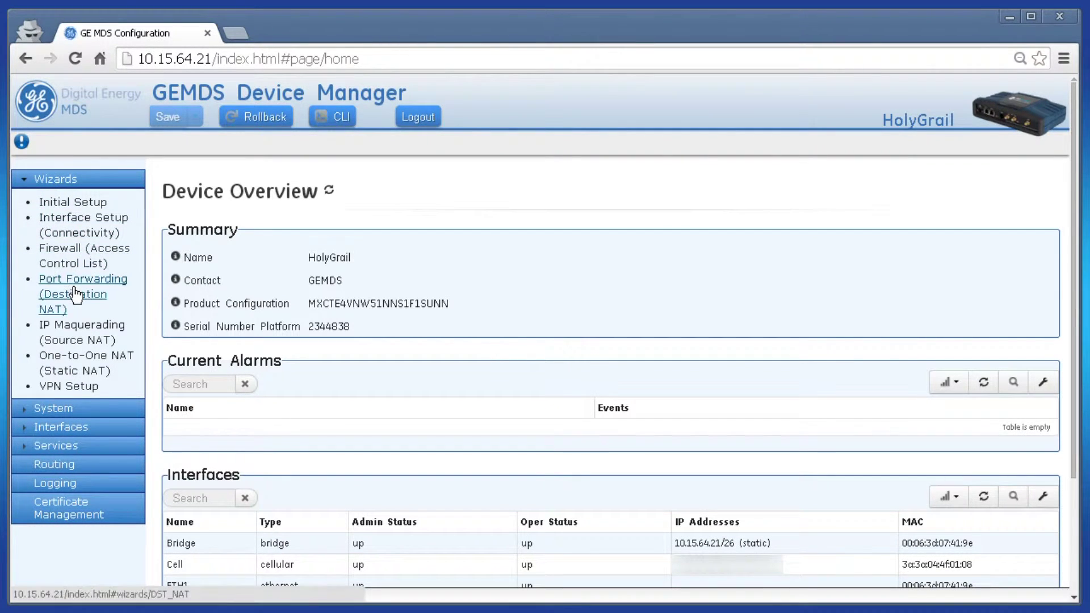
click(76, 295)
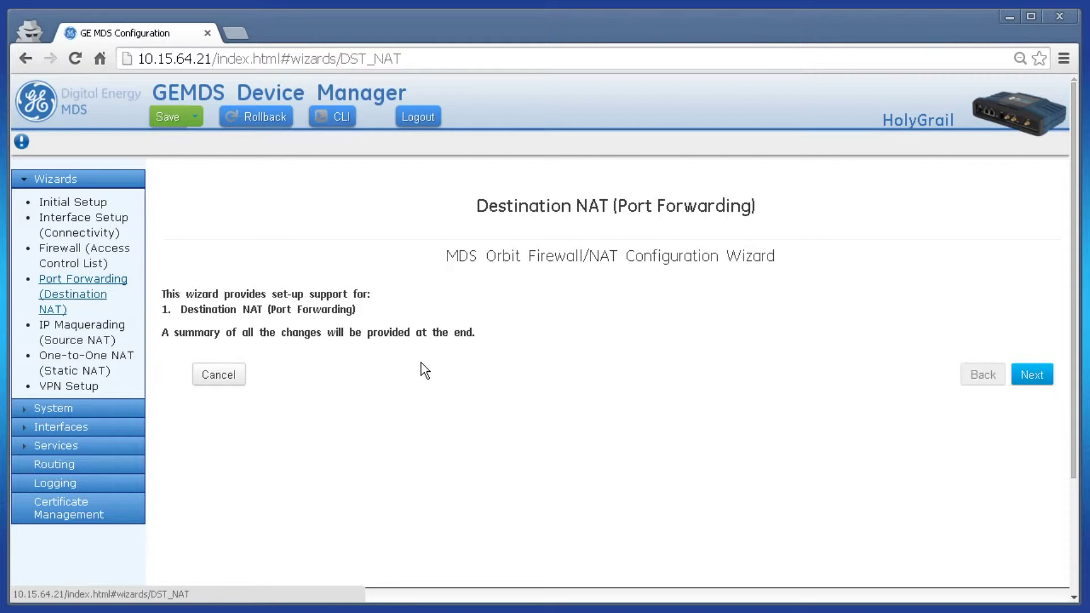
Step: Move past the wizard intro and create a new DST NAT rule set named Port-fwd-demo
click(1031, 374)
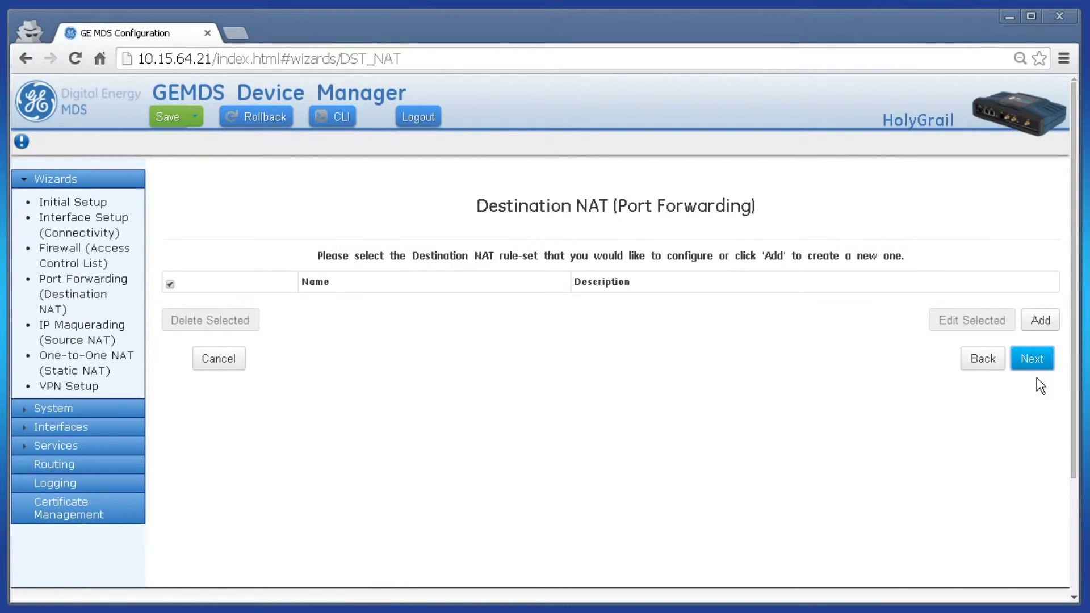
click(1041, 319)
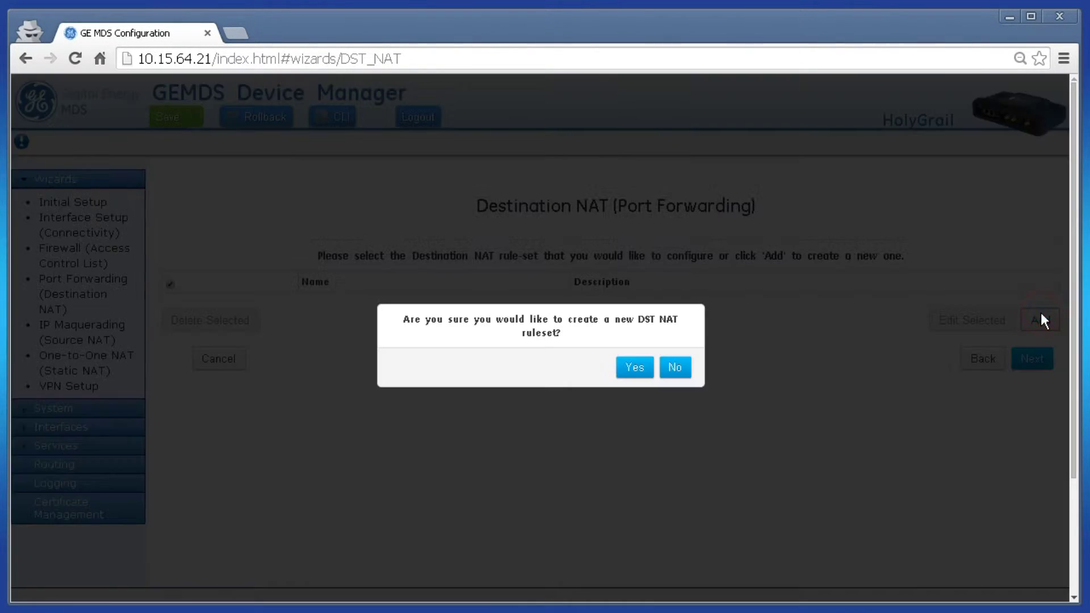
click(635, 367)
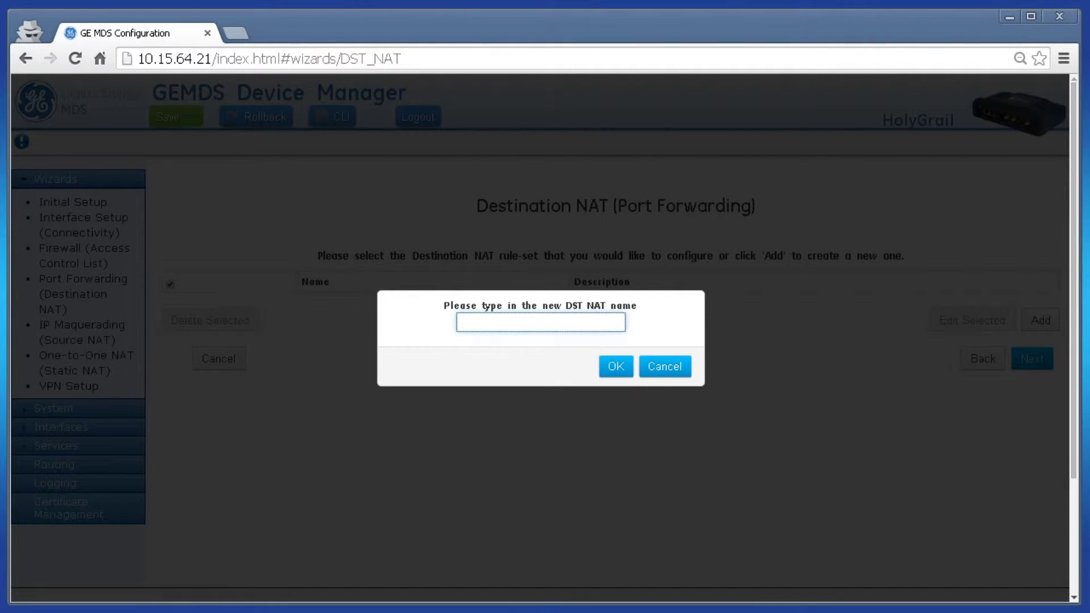
text(Port-fwd-demo)
click(617, 365)
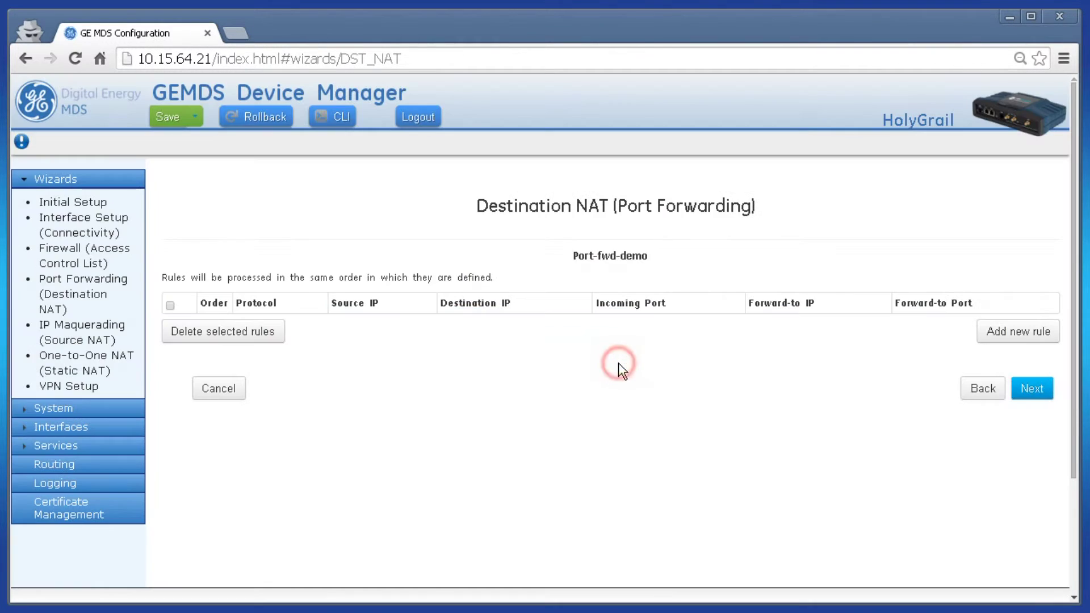
Step: Add a TCP rule matching destination address 166.130.200.143/32
click(1016, 334)
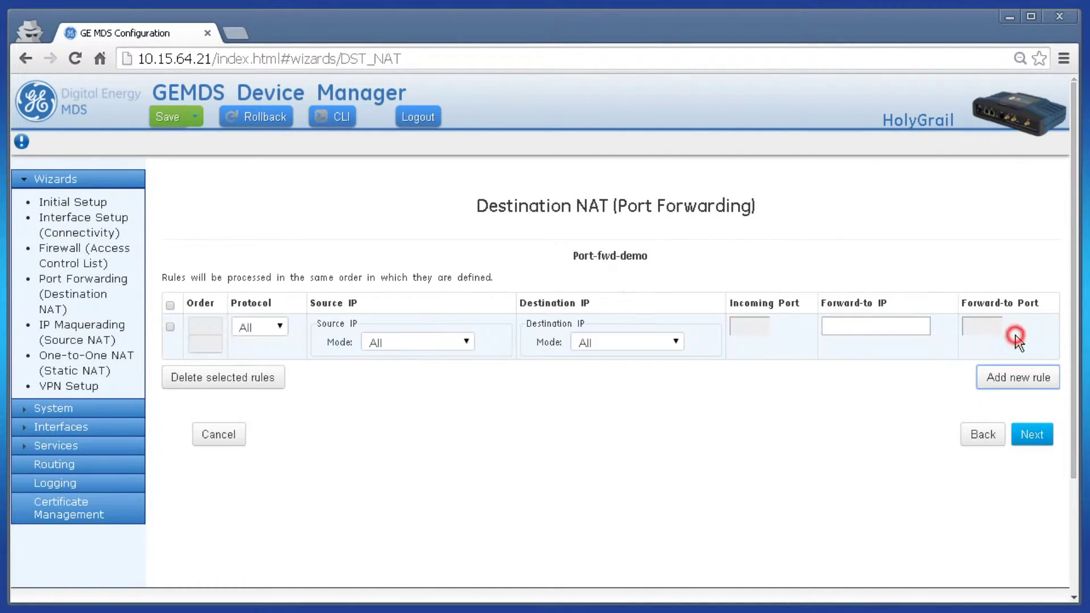
click(258, 327)
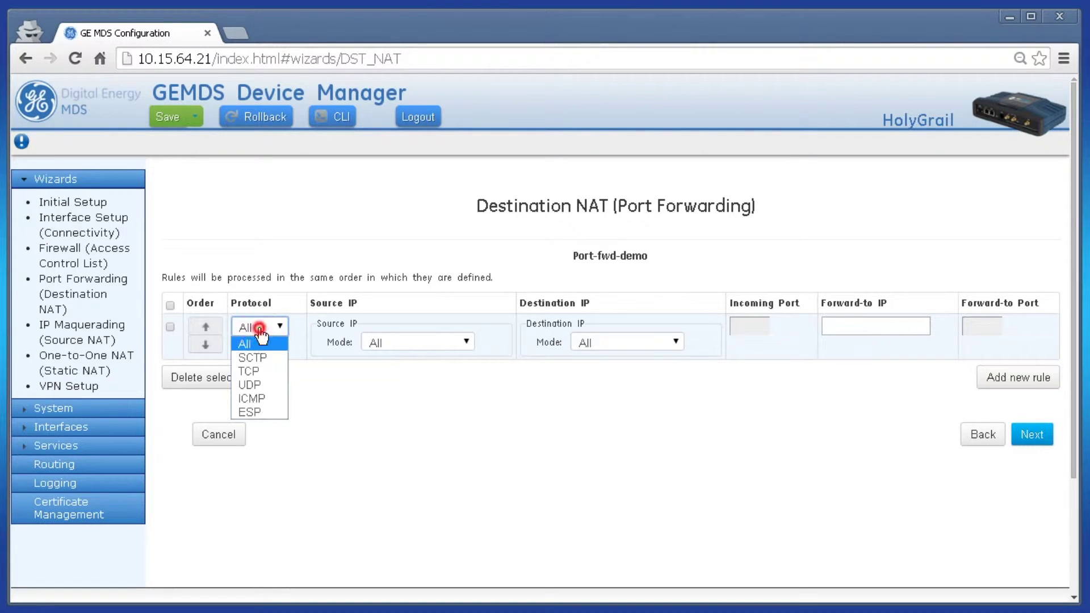
click(257, 371)
click(600, 345)
click(601, 374)
click(601, 366)
text(166.130)
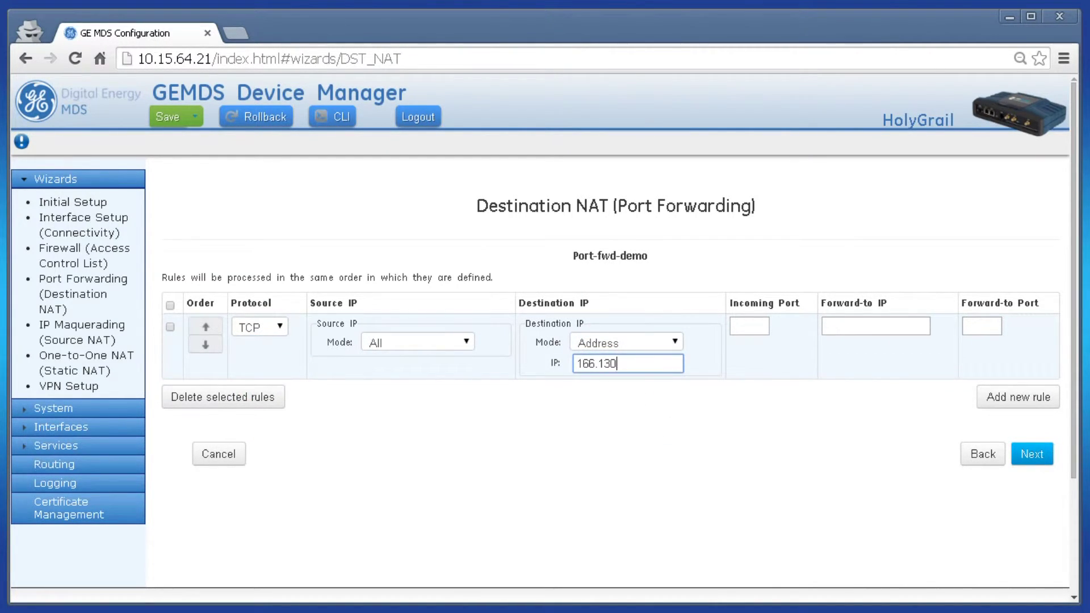
text(.200.143/32)
Step: Forward incoming port 822 to 192.168.1.22 port 502 and continue to interface assignment
key(Tab)
text(822)
key(Tab)
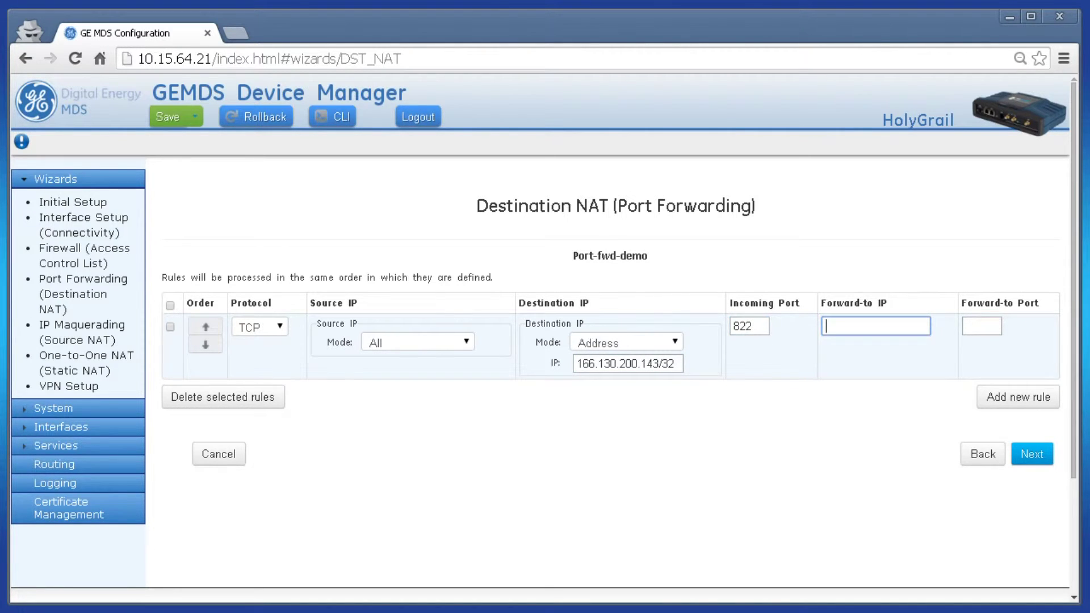
text(192.168.1.22)
key(Tab)
click(1030, 456)
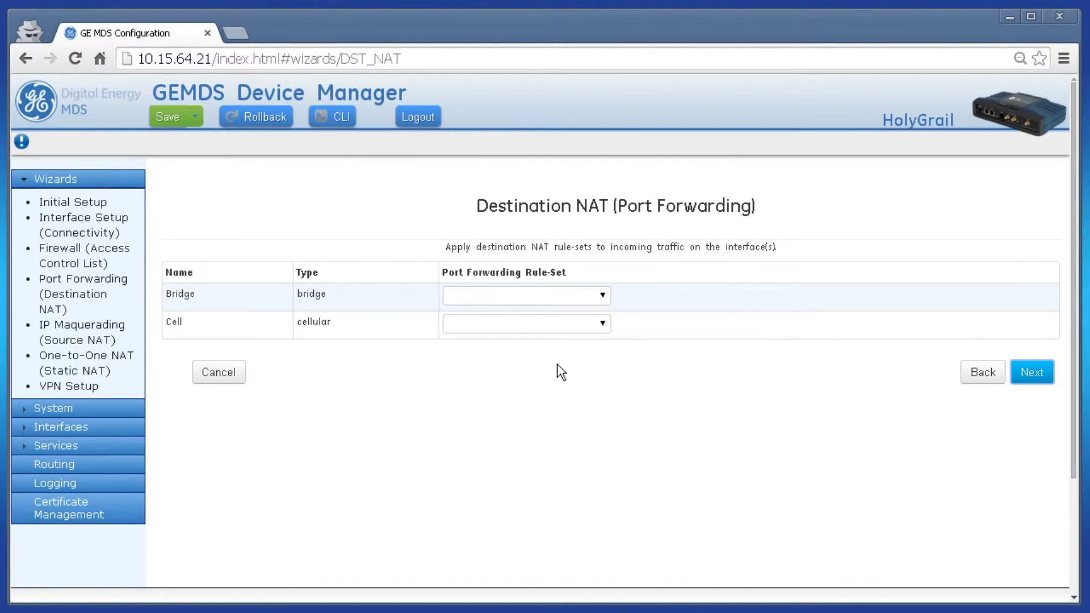
Step: Assign Port Fwd Demo to the Cell interface and submit the summarized changes
click(499, 329)
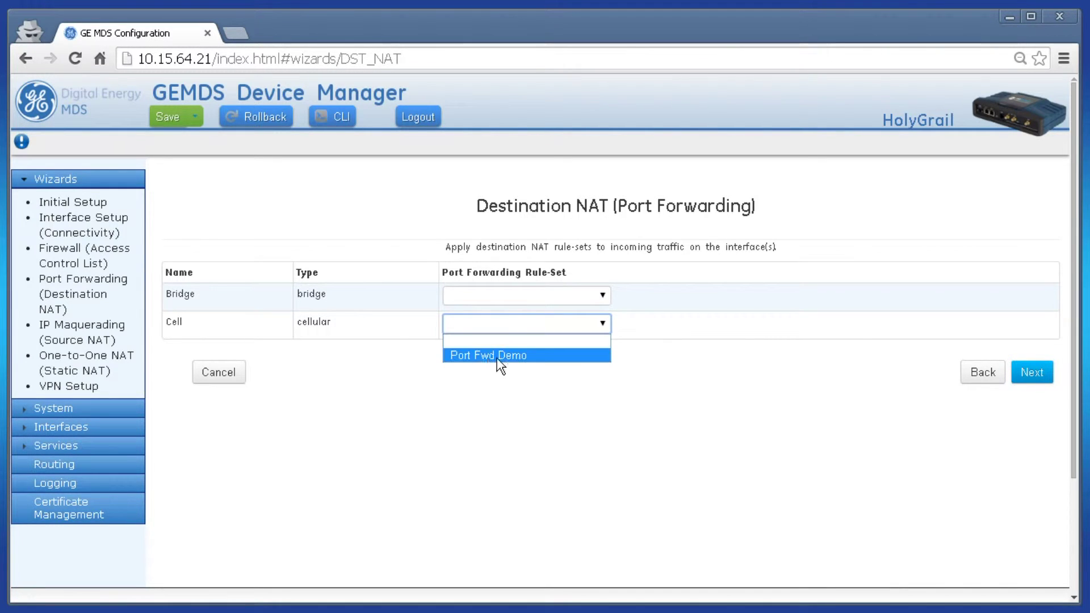
click(479, 356)
click(482, 359)
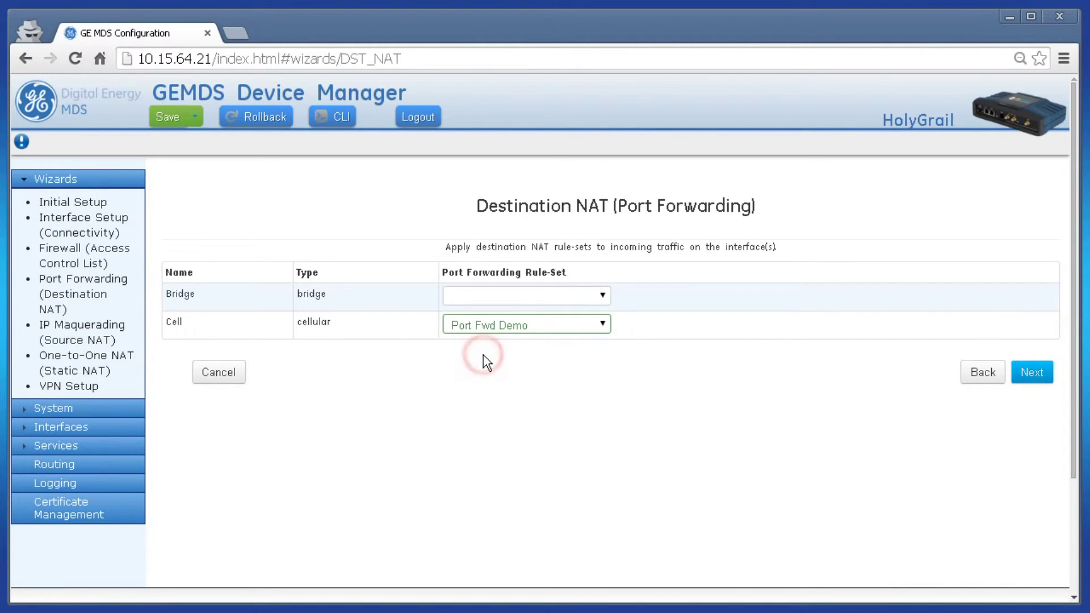
click(1034, 373)
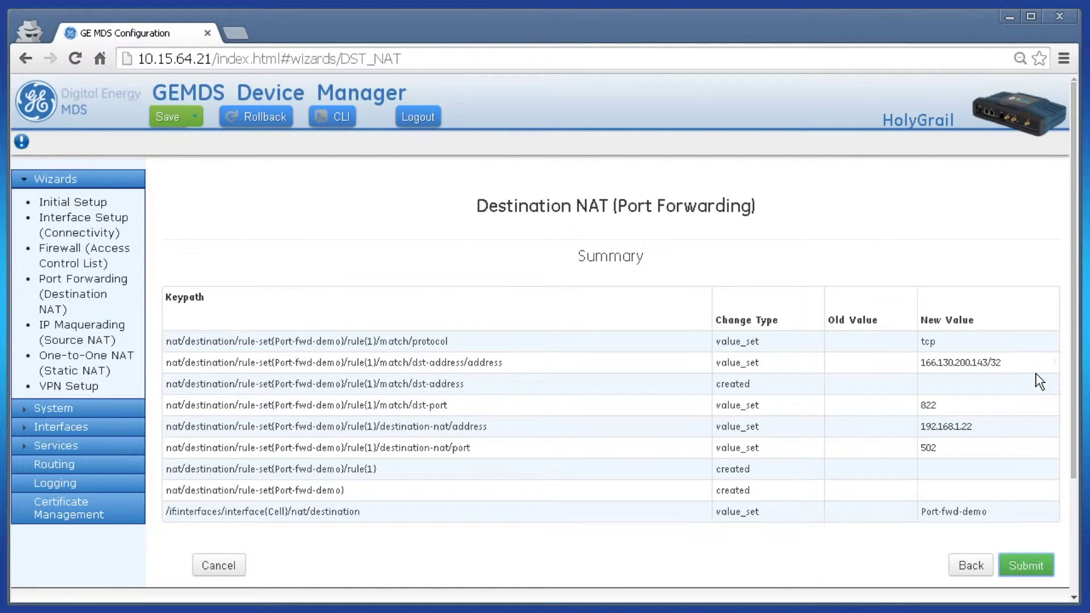
click(1038, 564)
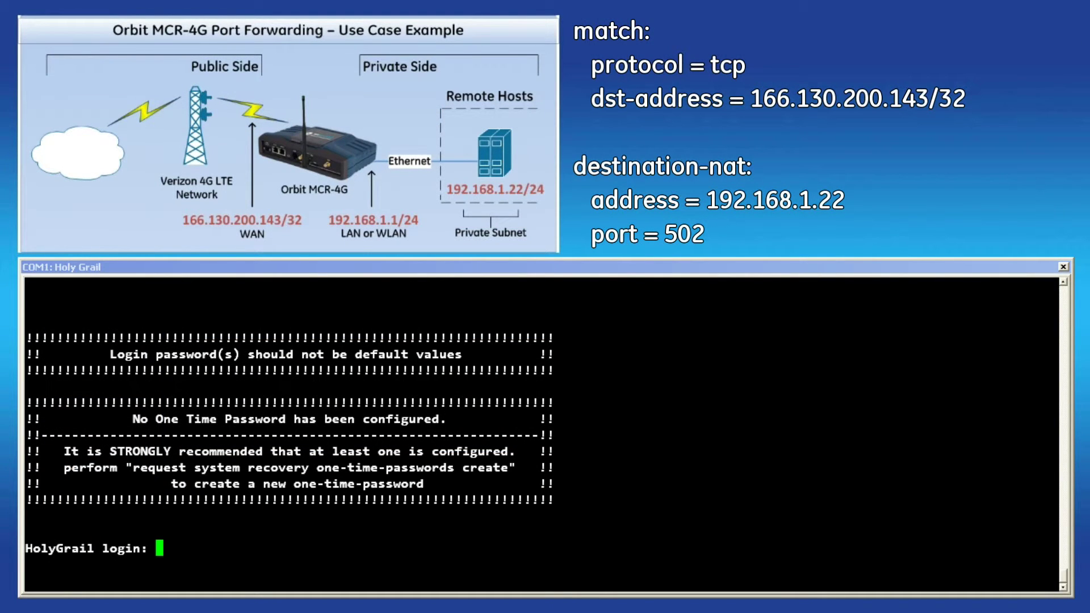
Step: Log into the router console as admin, enter configure mode, and begin the rule 1 match command
text(admin)
key(Return)
key(Return)
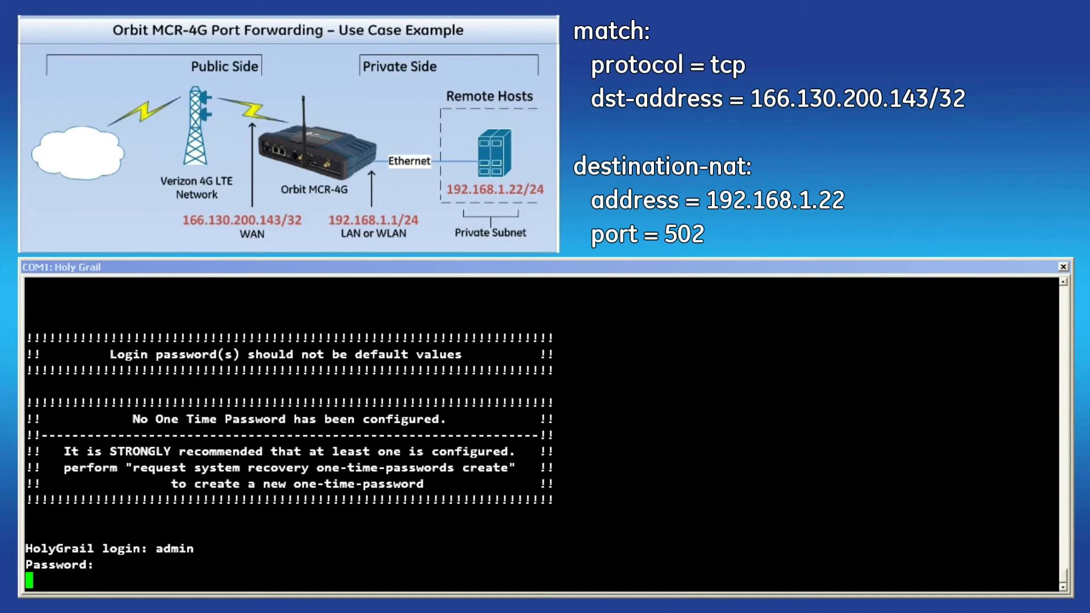
text(configure)
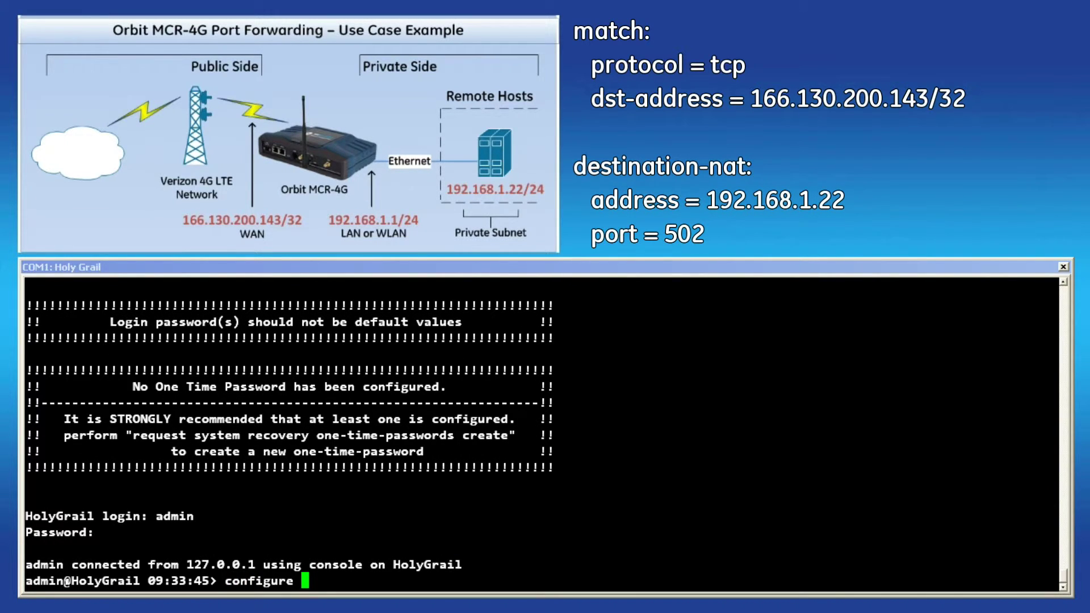
key(Return)
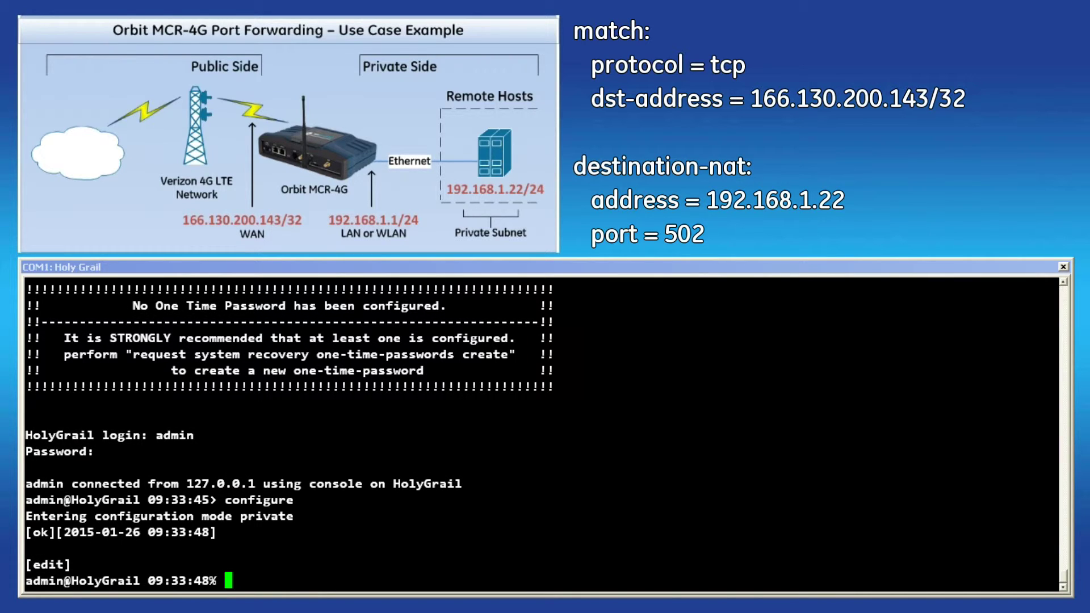
text(set services firewall n)
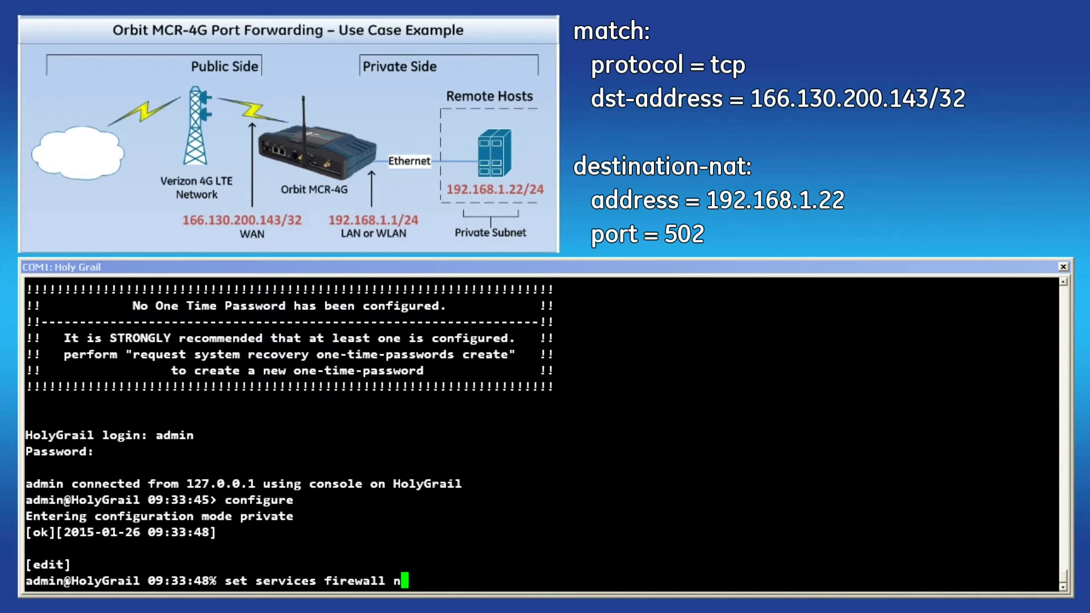
text(at destination rule-set )
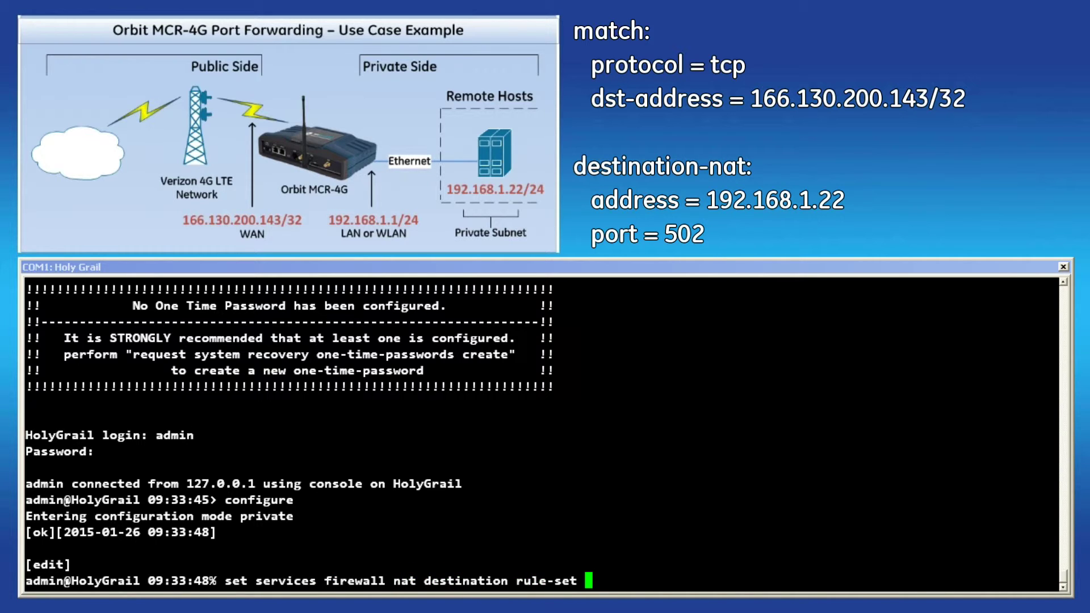
text(Port-fwd)
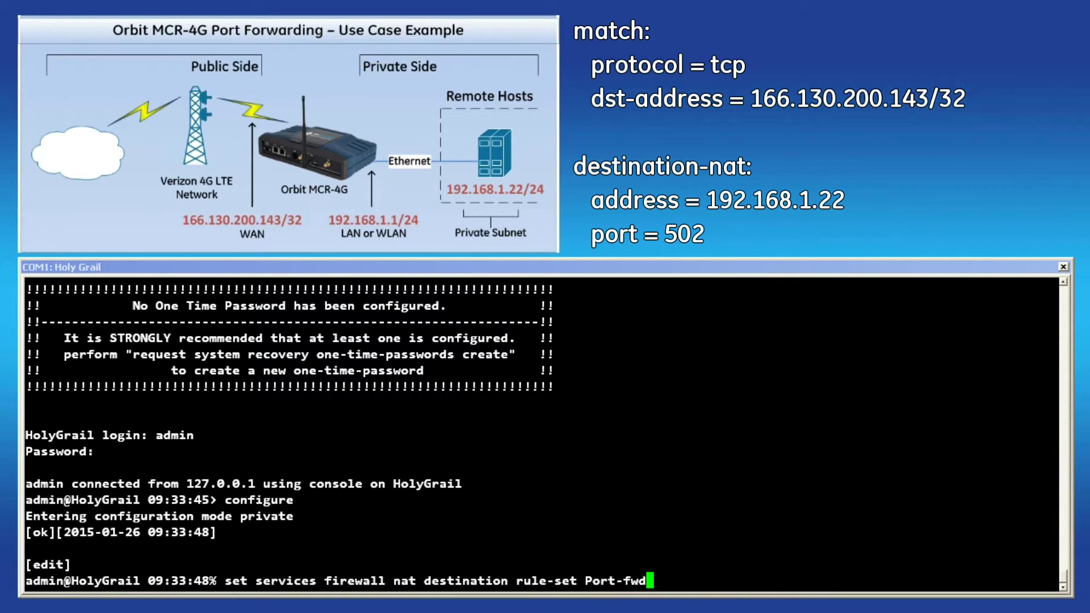
text(-demo ru)
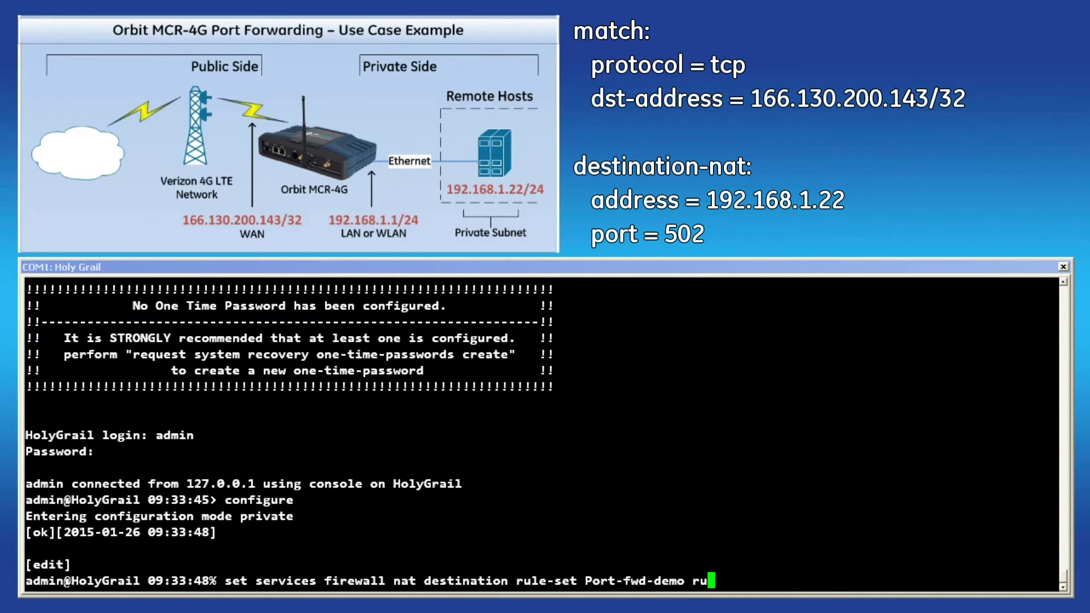
text(le 1 match )
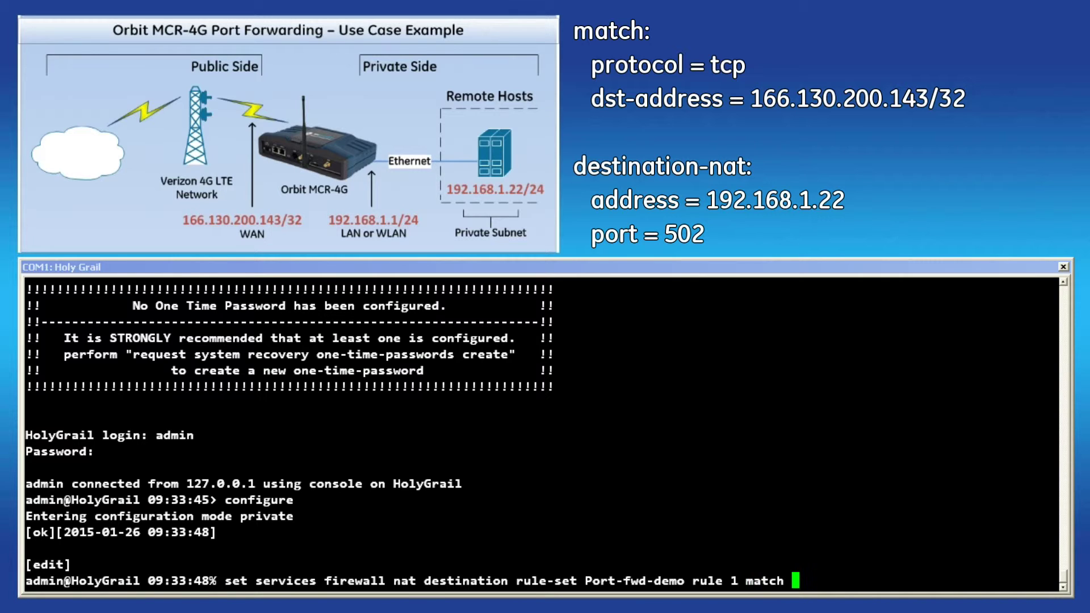
text(protocol t)
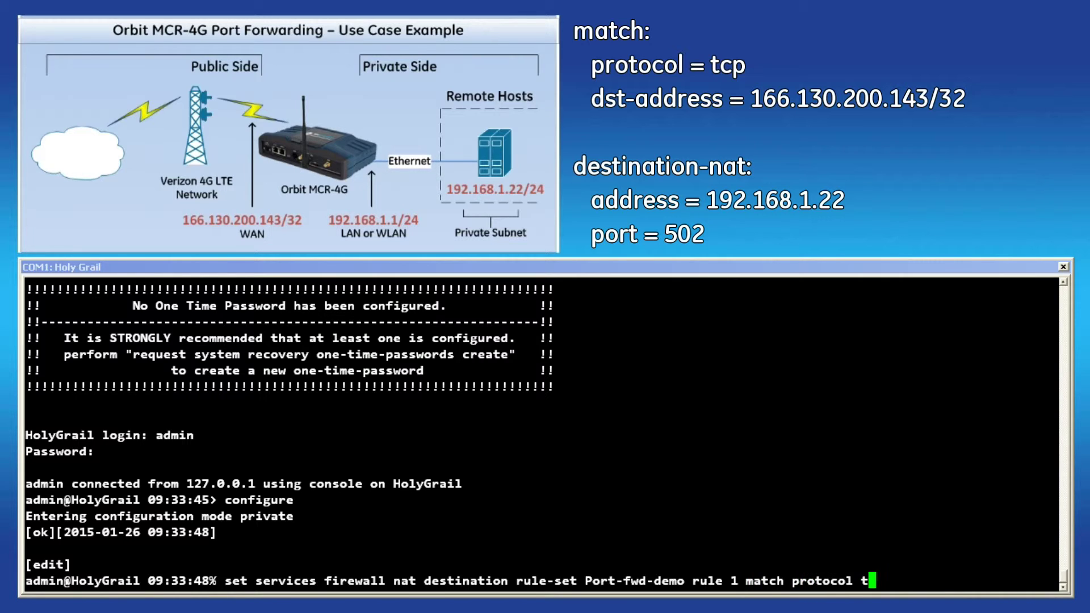
text(cp dst-port 822 )
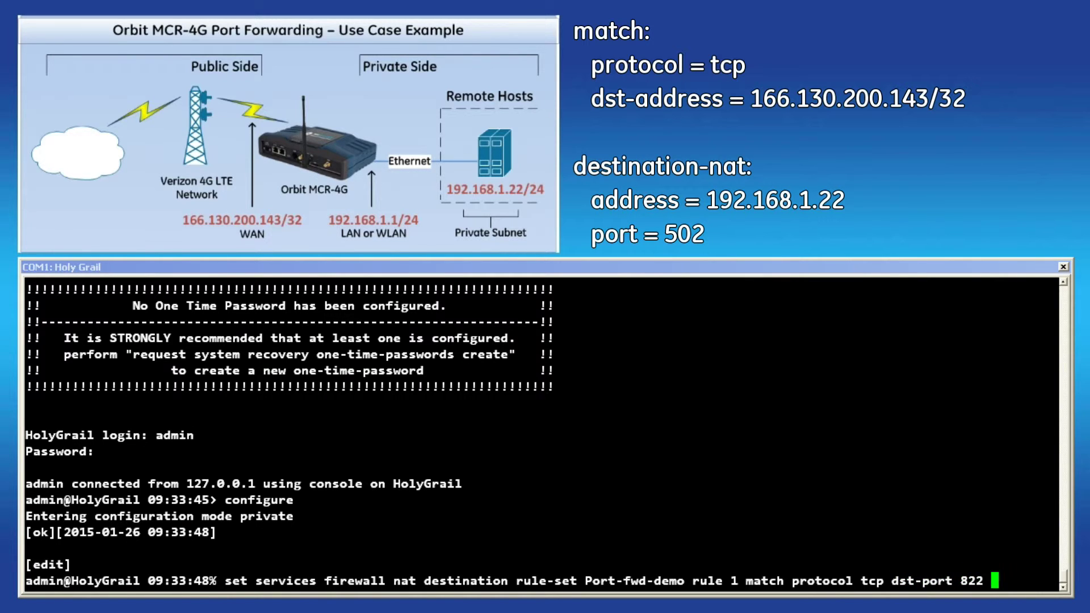
text(dst-address )
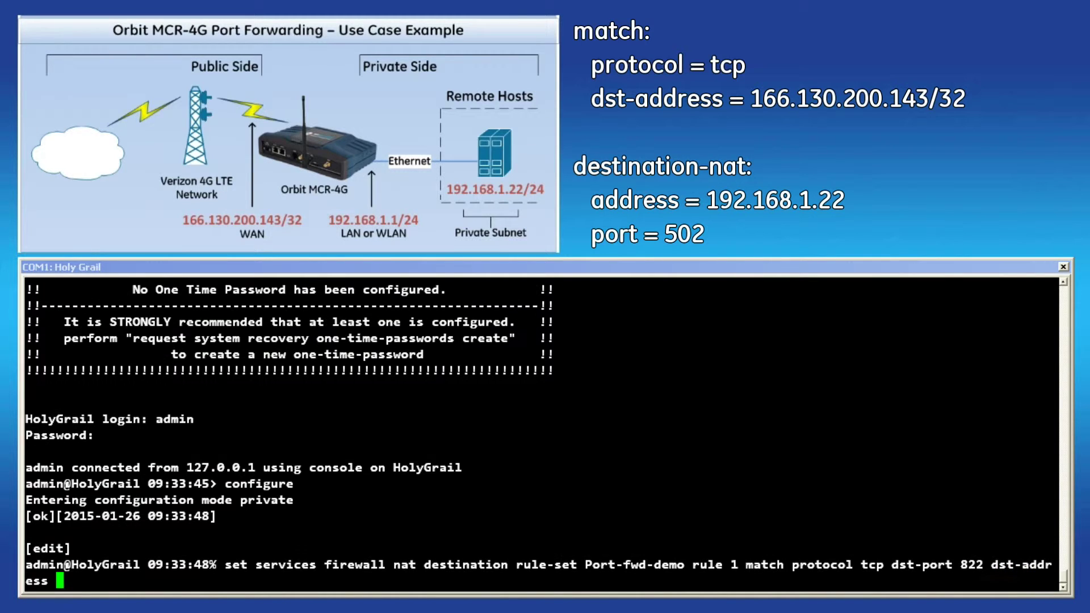
text(1ddre)
text(ss)
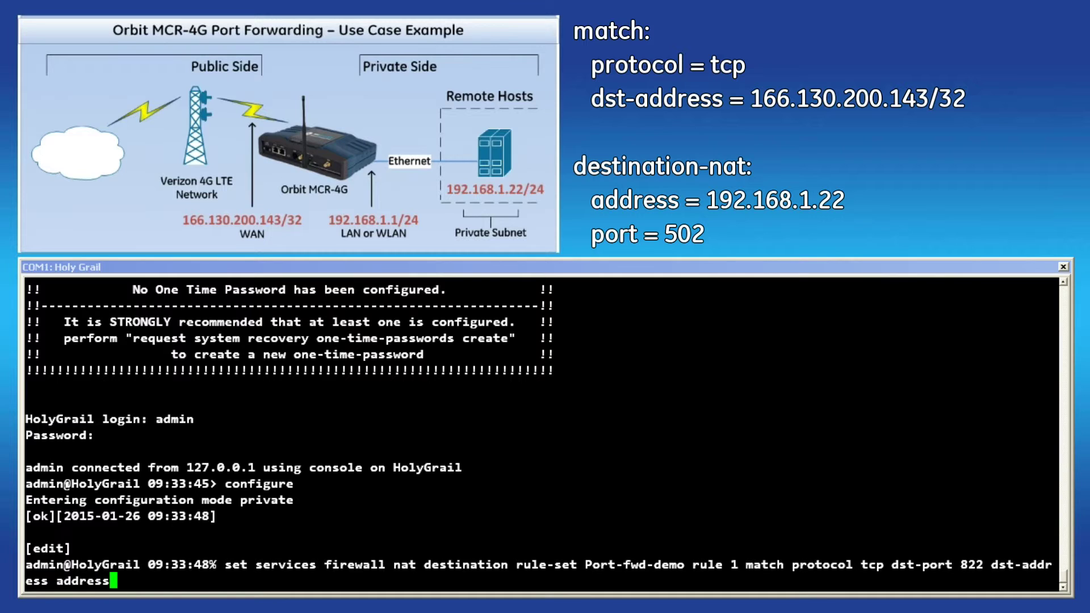
text( 166.130.200.143)
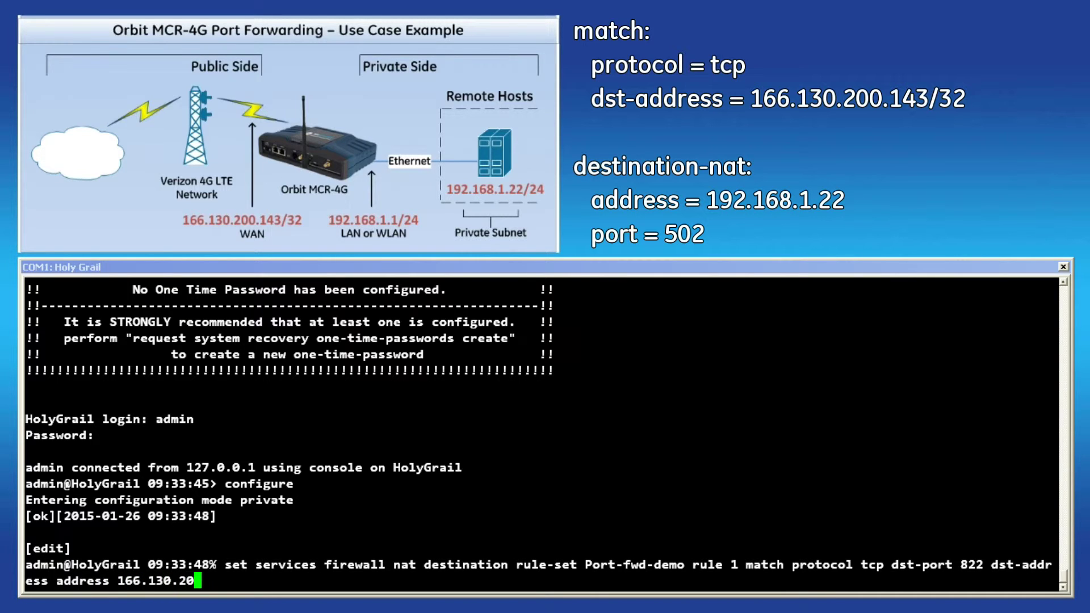
Step: Finish rule 1 matching TCP to 166.130.200.143/32 port 822, translating to 192.168.1.22
text(/32)
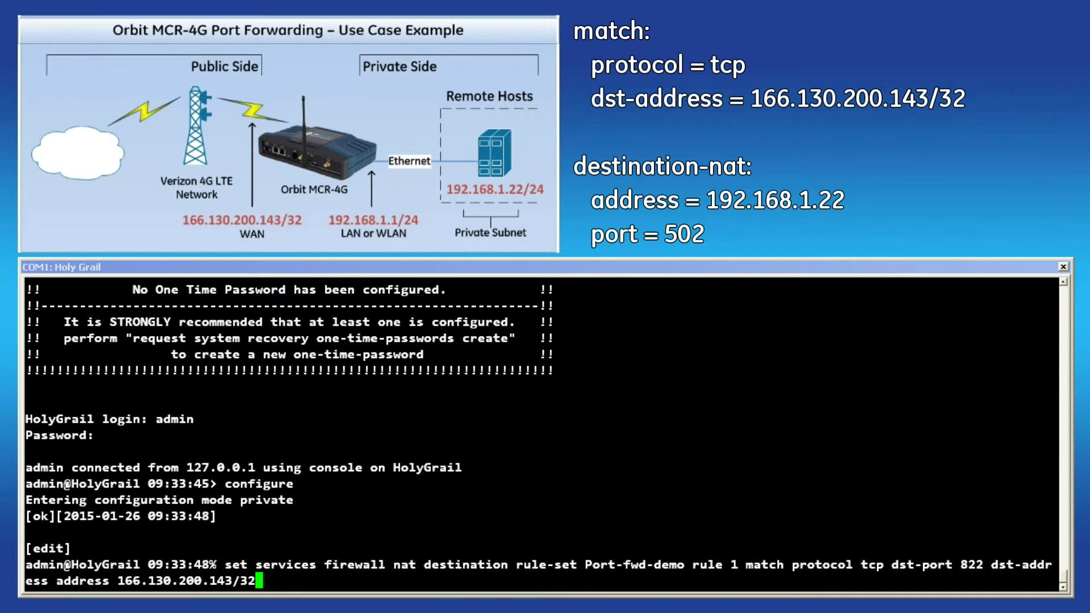
key(Return)
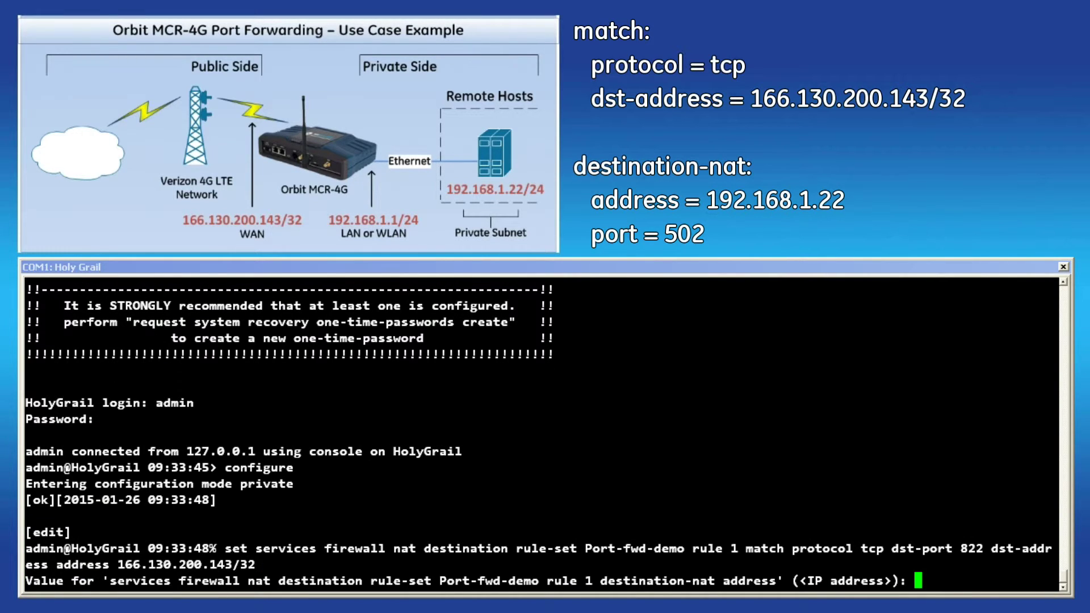
text(192.168.1.22)
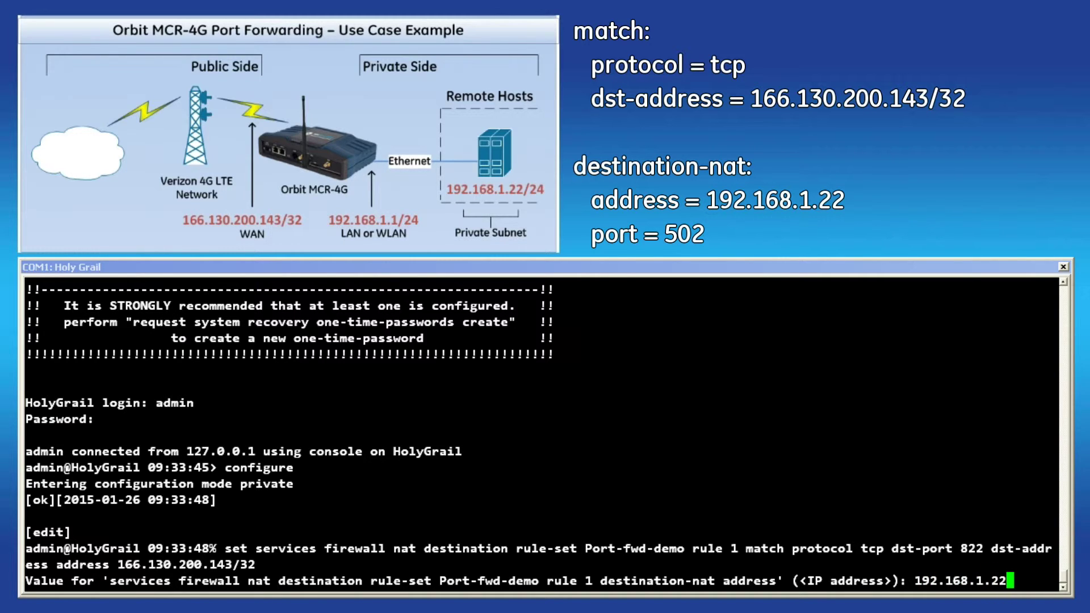
key(Return)
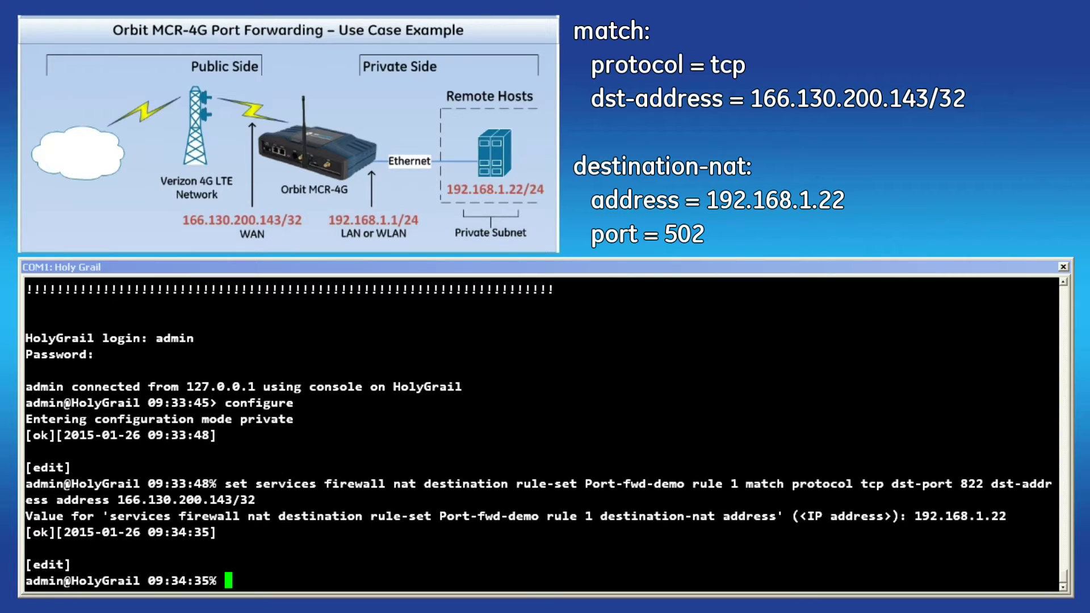